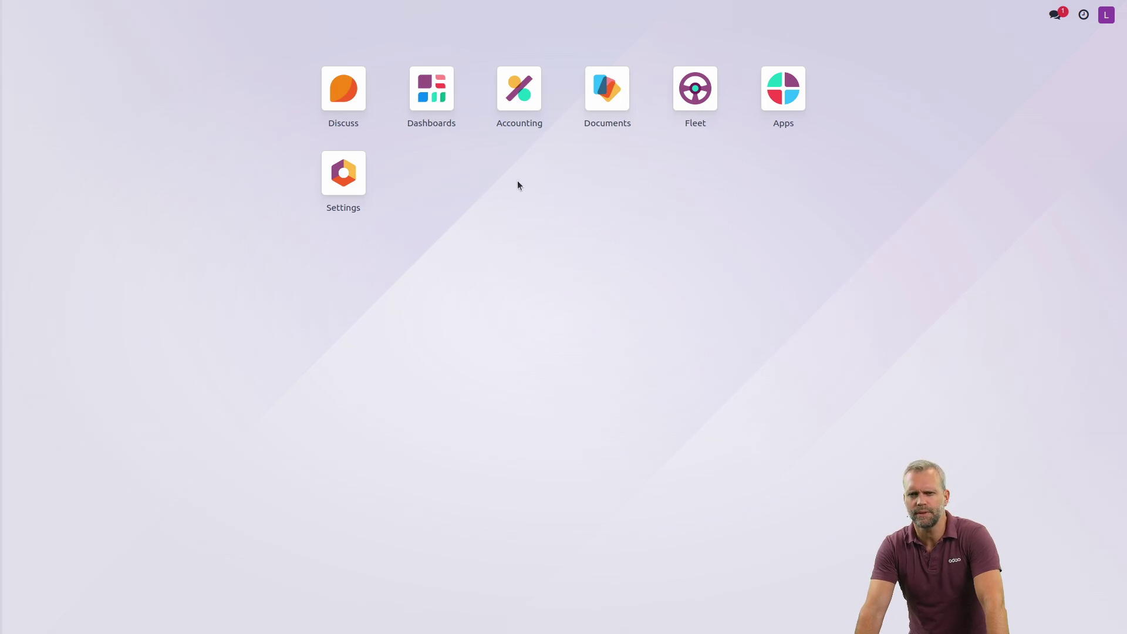
- In the Accounting settings, find 'eppo', tick Enable PEPPOL and save
left_click(516, 95)
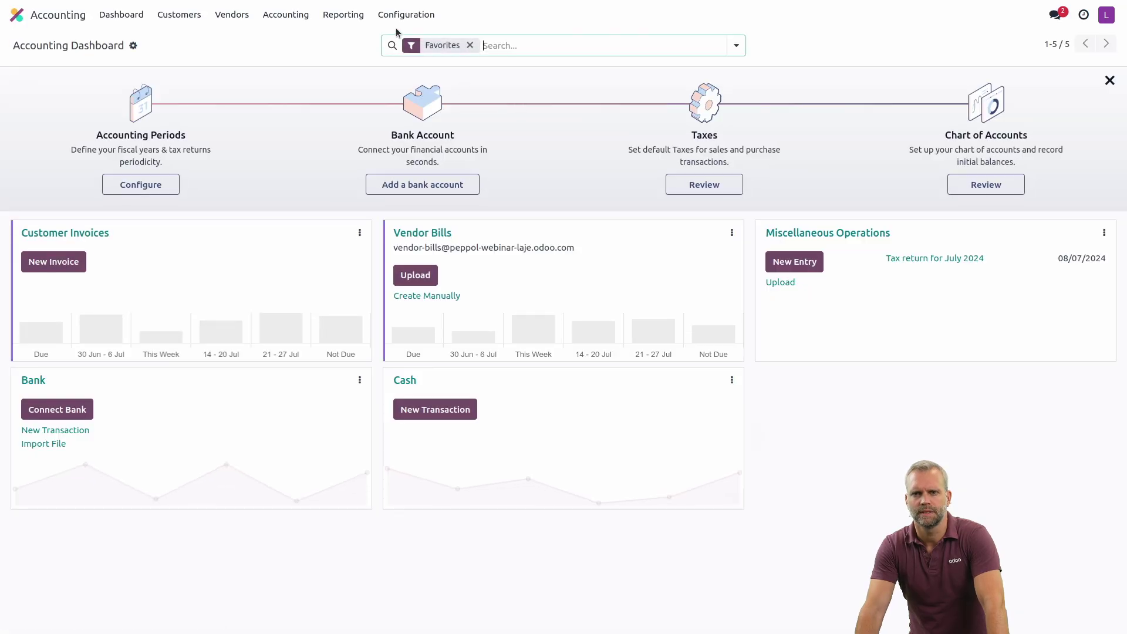
left_click(397, 22)
left_click(397, 23)
left_click(400, 37)
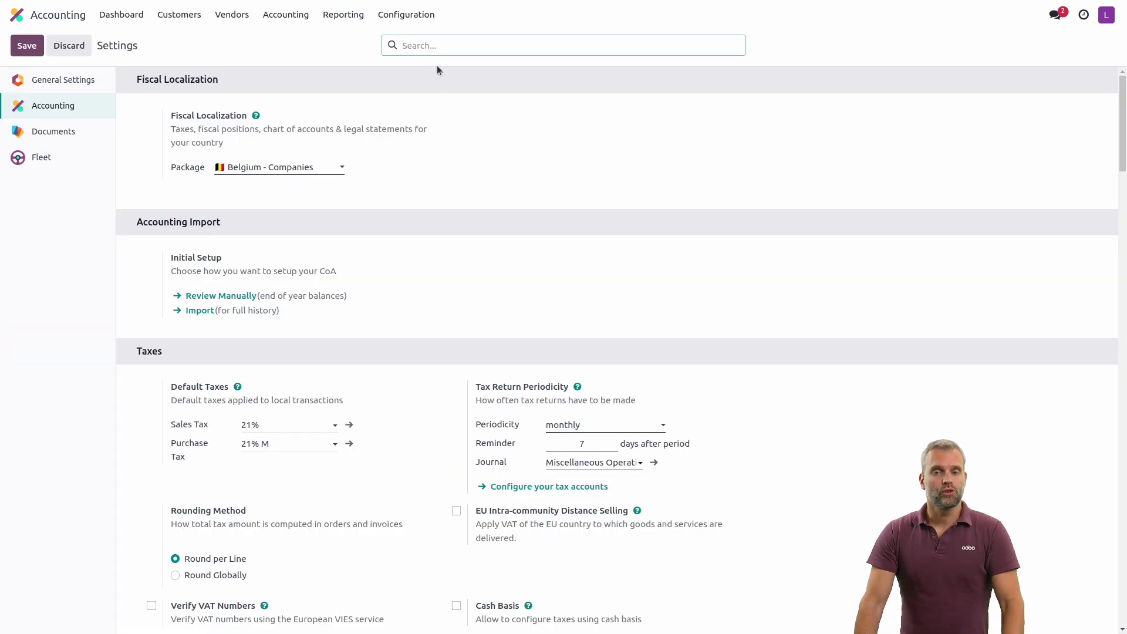
type("eppo")
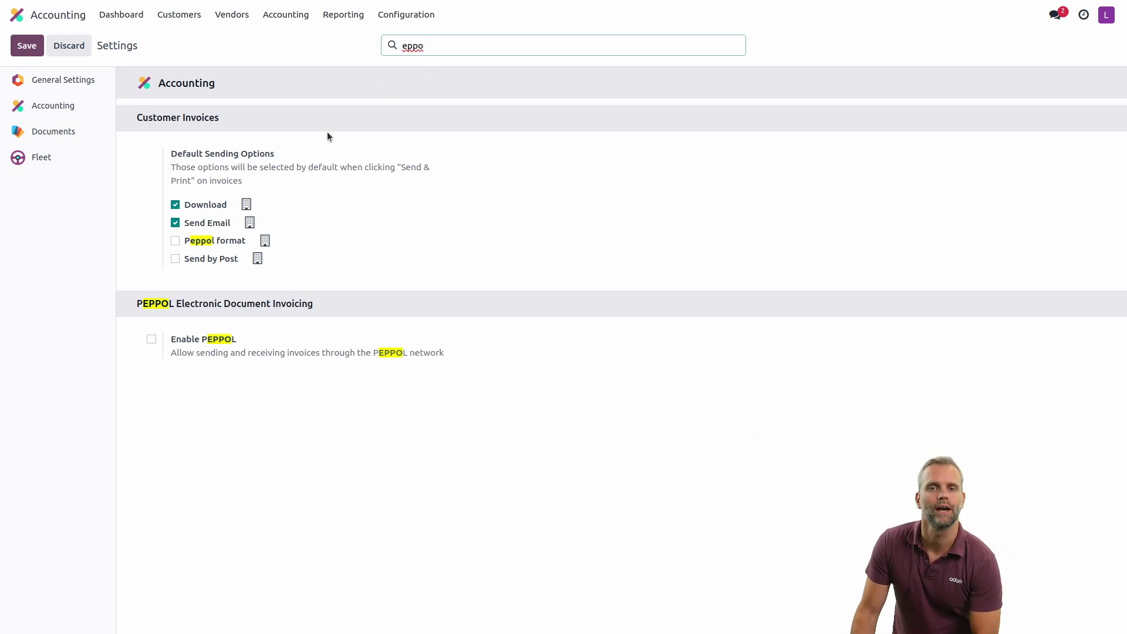
left_click(152, 340)
left_click(151, 340)
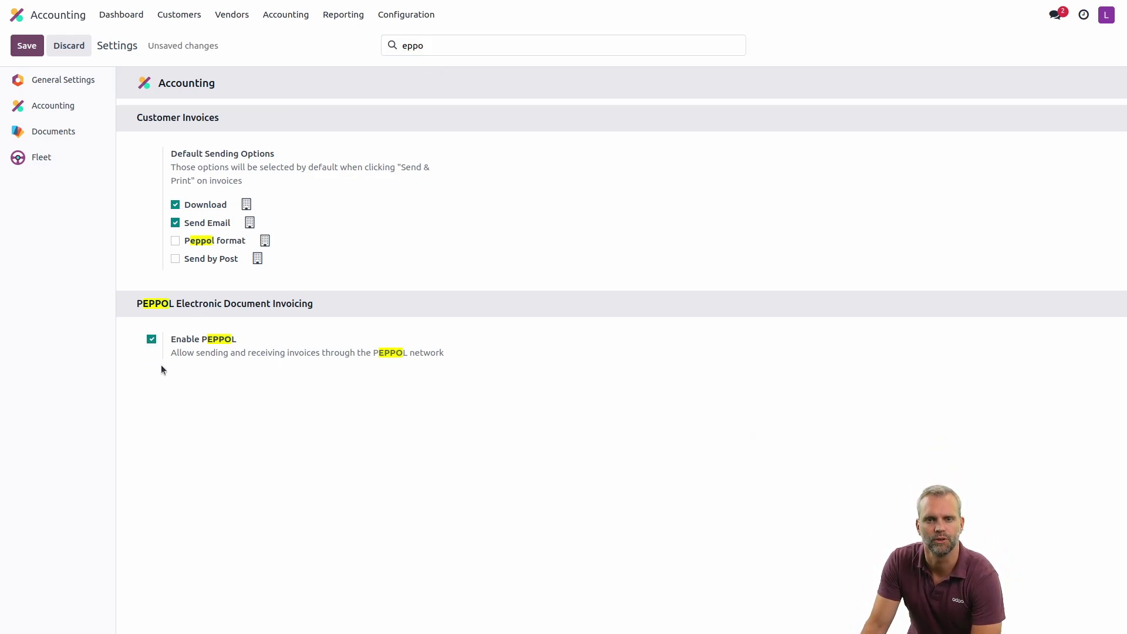
left_click(35, 47)
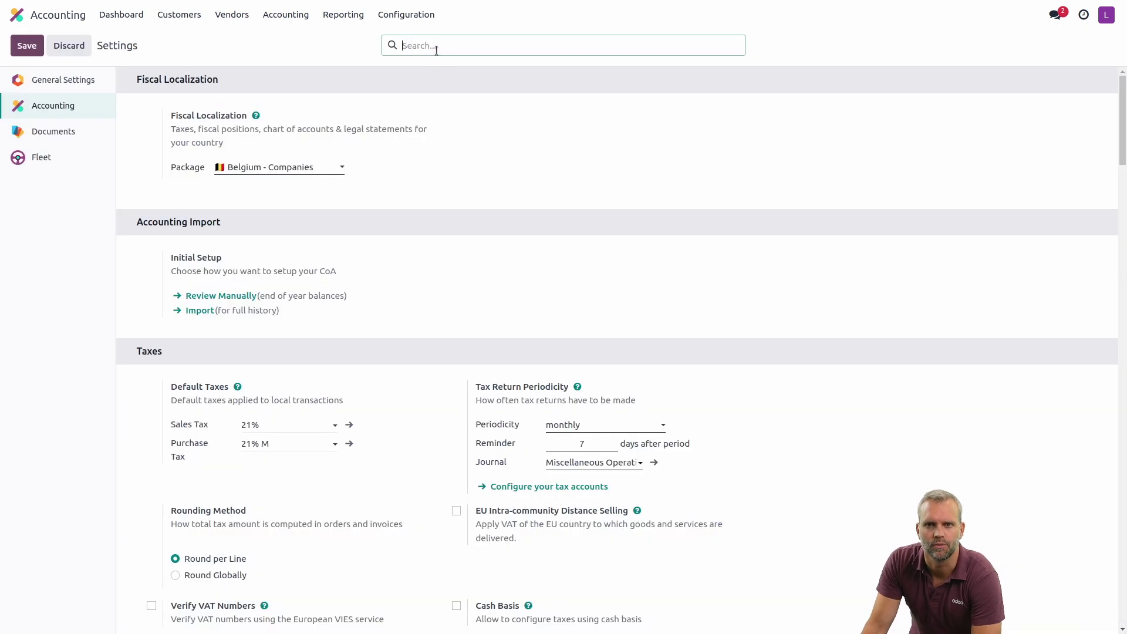
- Filter settings for 'pepp', keep EAS 0208 and the existing endpoint, and enter the company's mobile number
left_click(432, 47)
type("pepp")
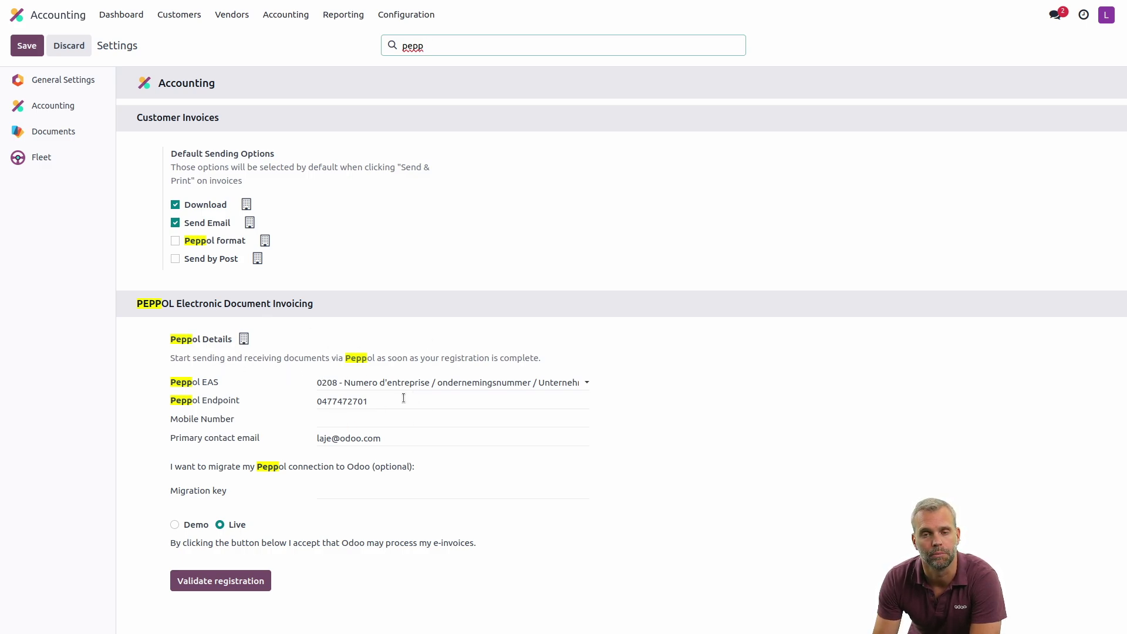
double_click(196, 360)
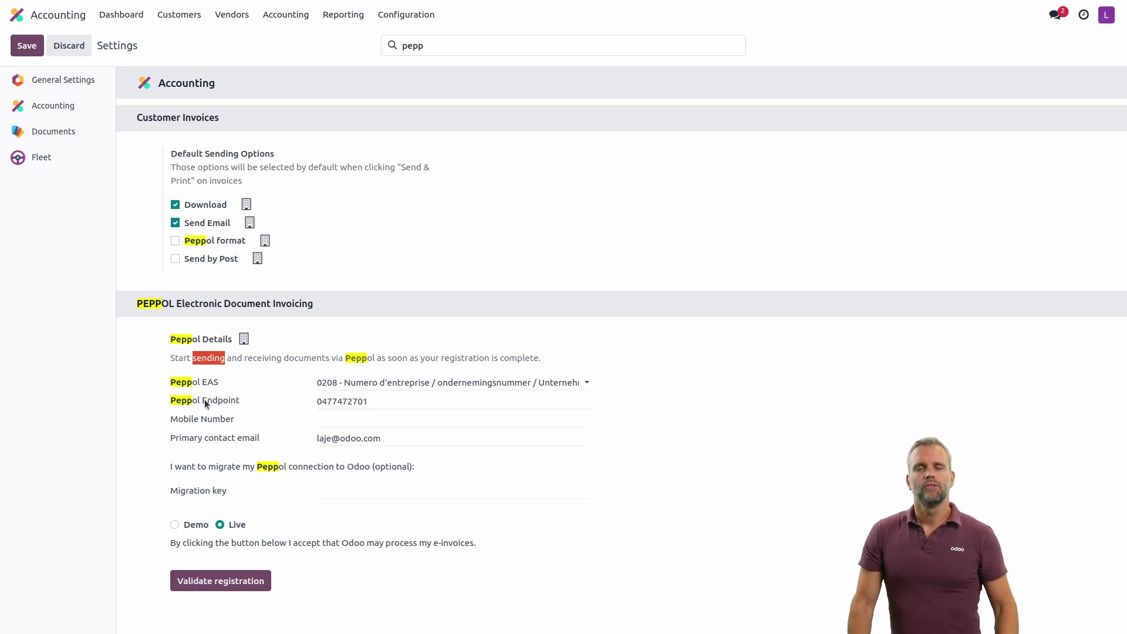
left_click(376, 383)
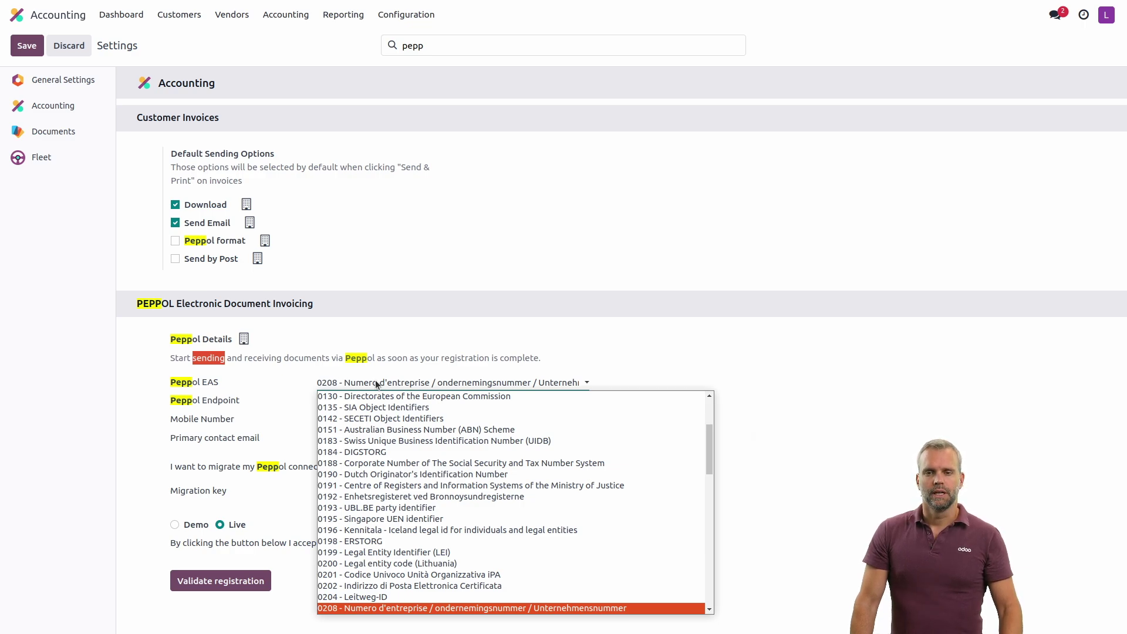
left_click(376, 382)
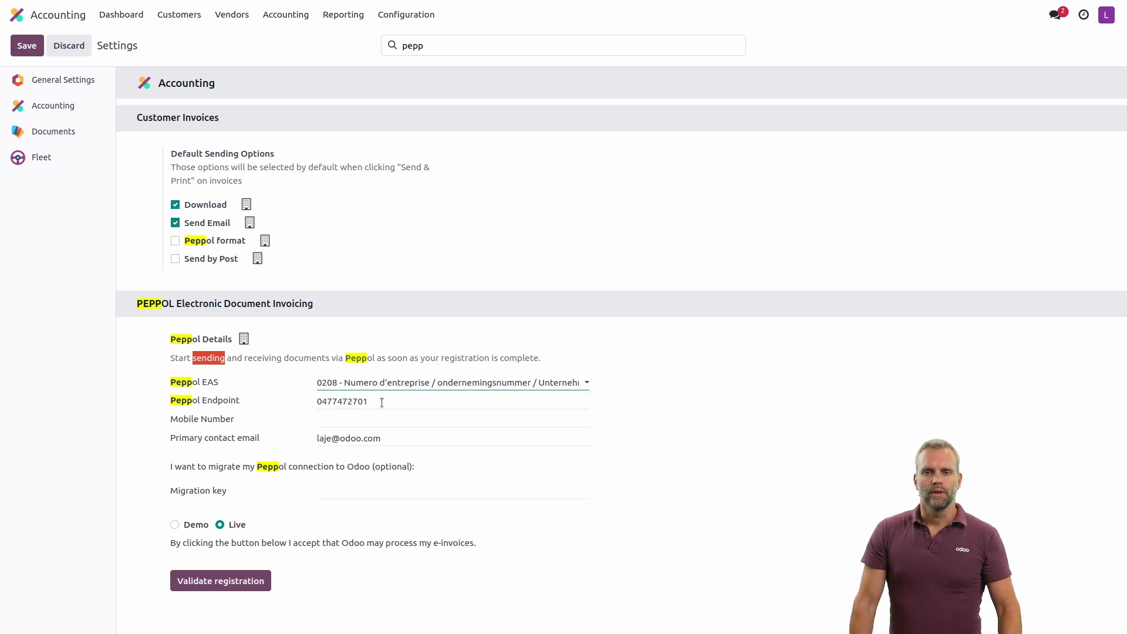
left_click(382, 403)
double_click(381, 403)
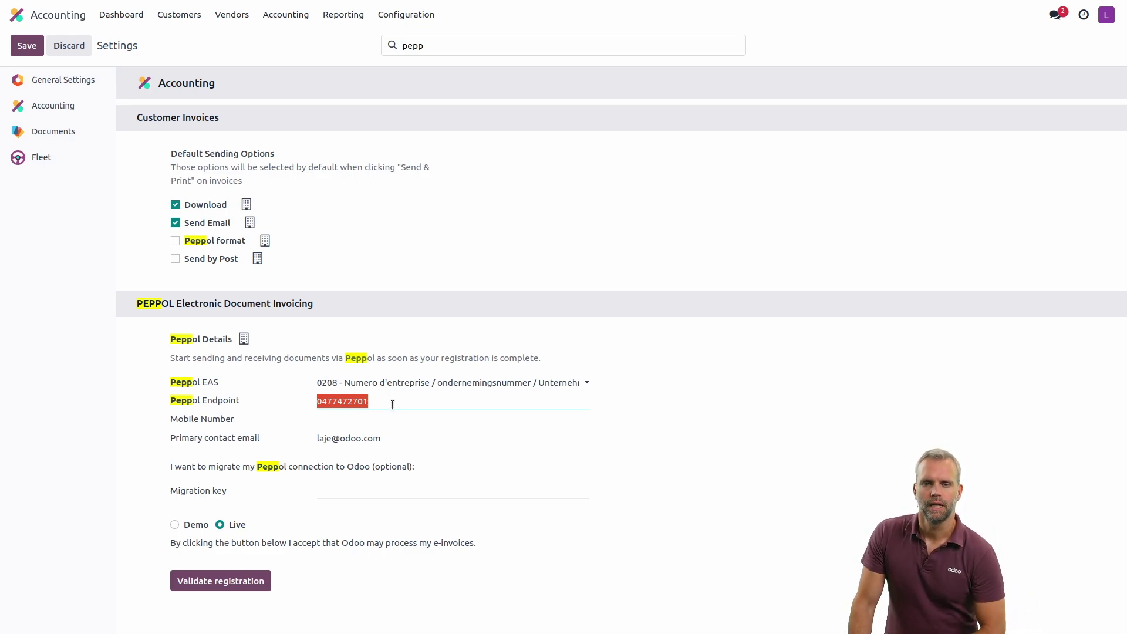
left_click(393, 414)
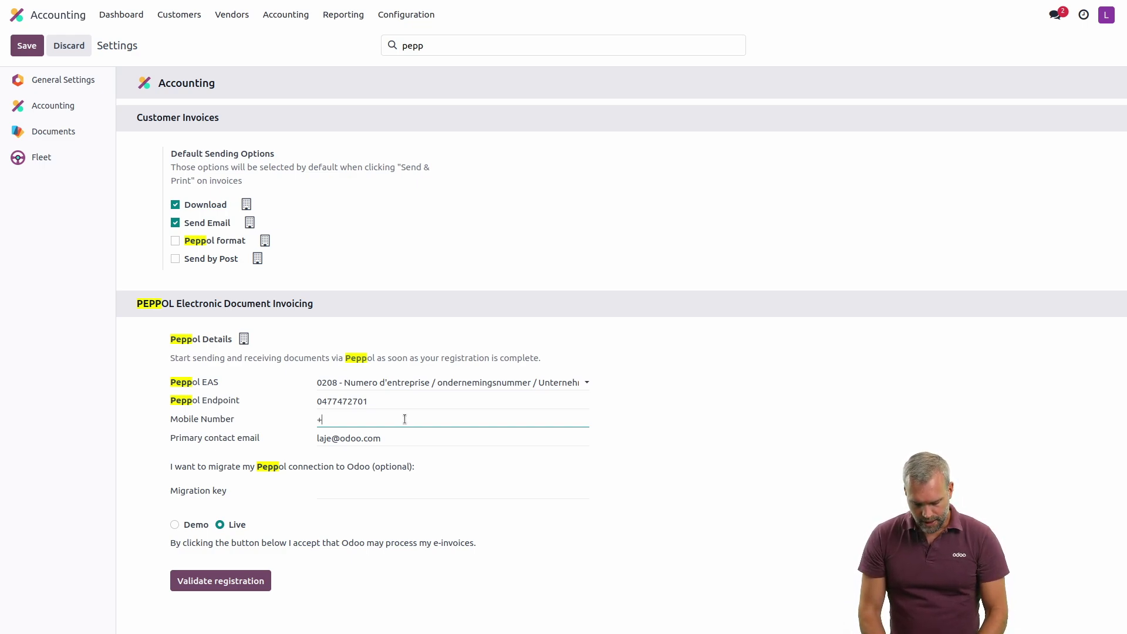
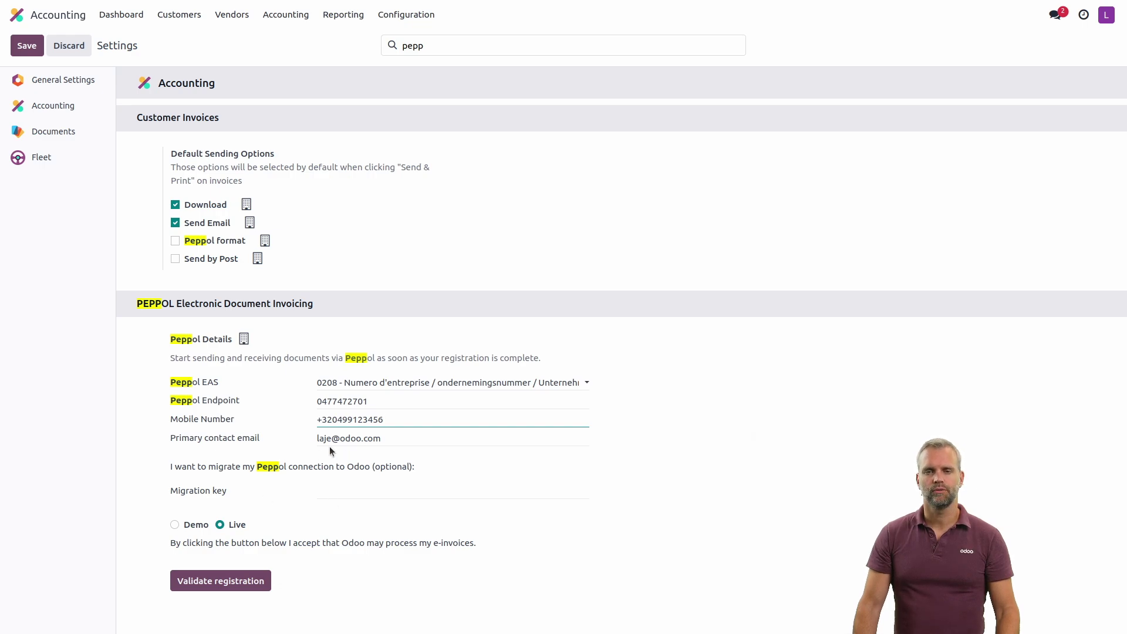
- Choose Demo mode and validate the Peppol registration so status reads Active (Demo)
left_click(194, 529)
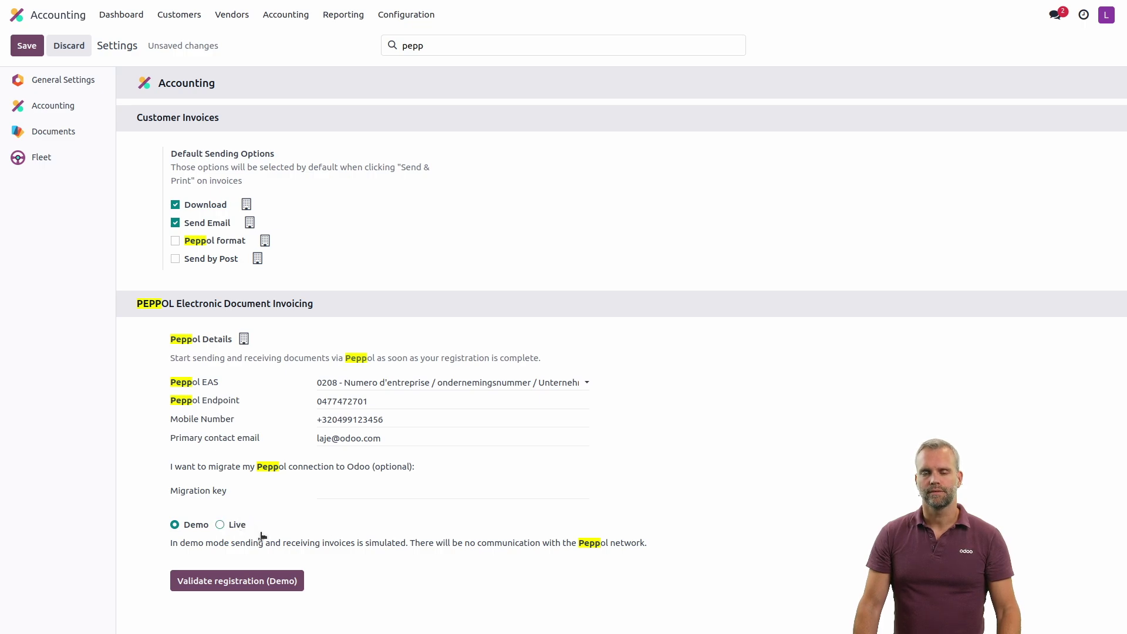
left_click(248, 582)
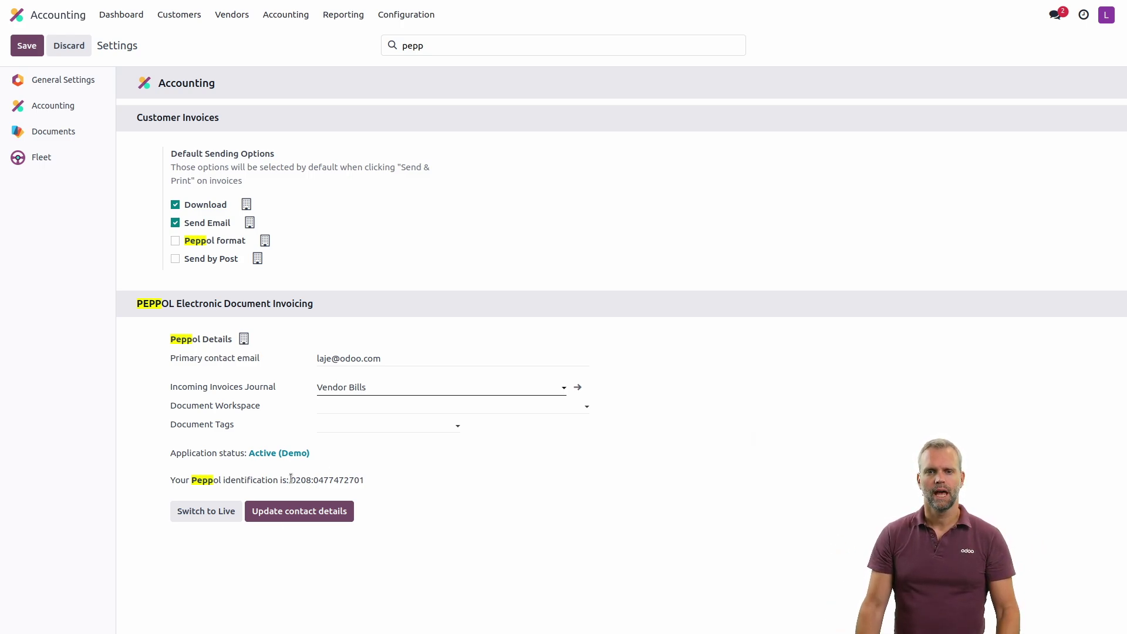
left_click_drag(290, 480, 362, 480)
left_click(349, 488)
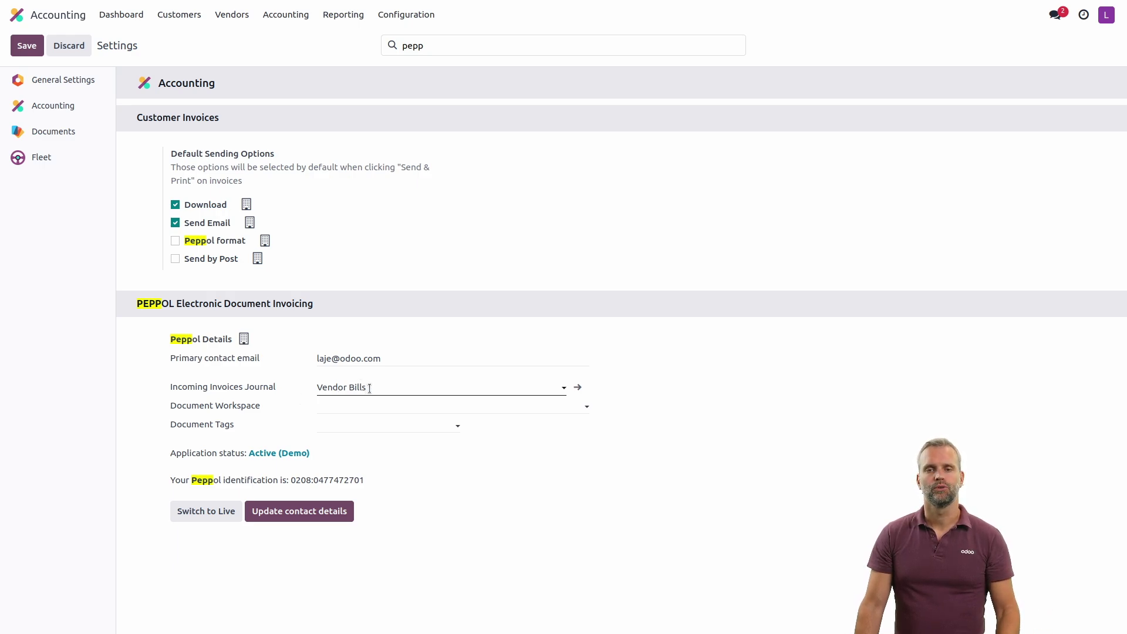
- Keep Vendor Bills as the incoming invoices journal and set the document workspace to Finance
left_click(369, 389)
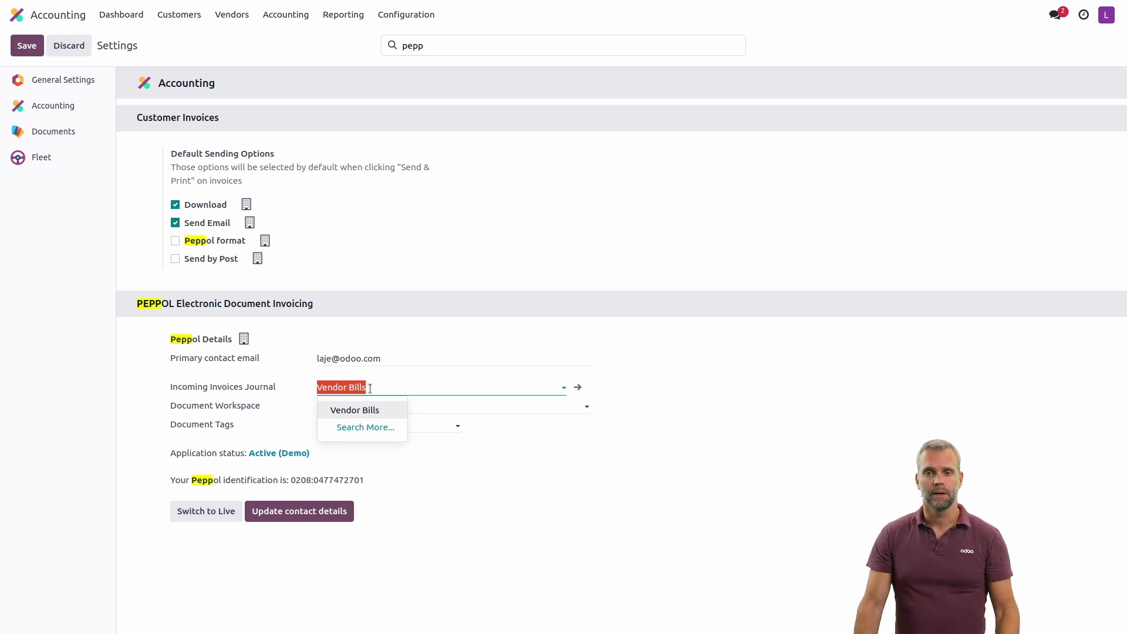
left_click(370, 388)
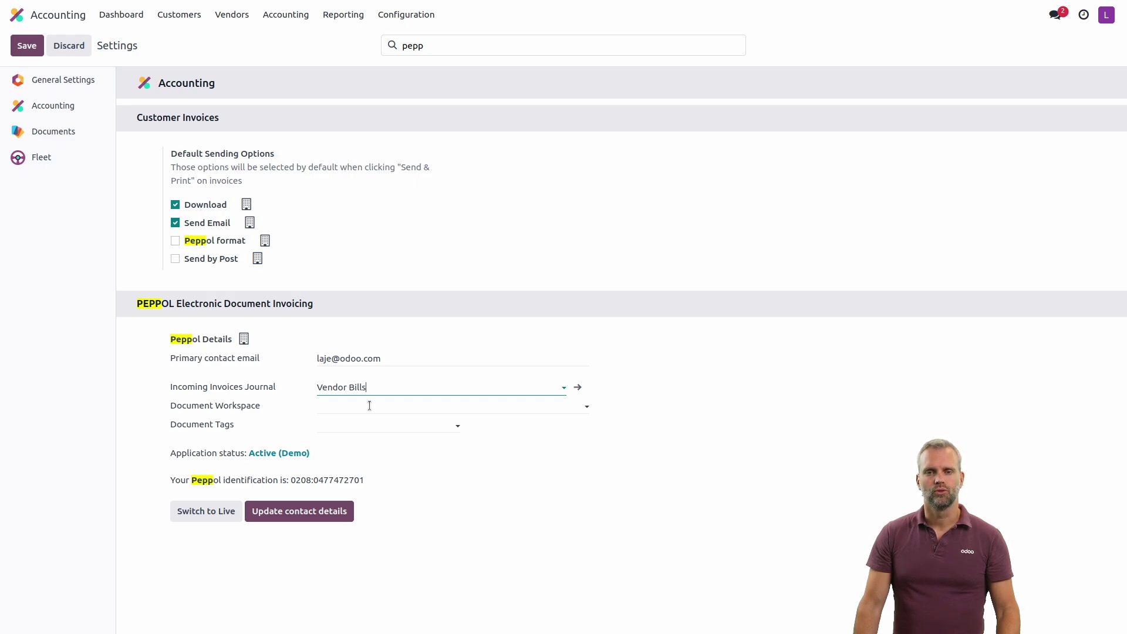
left_click(369, 406)
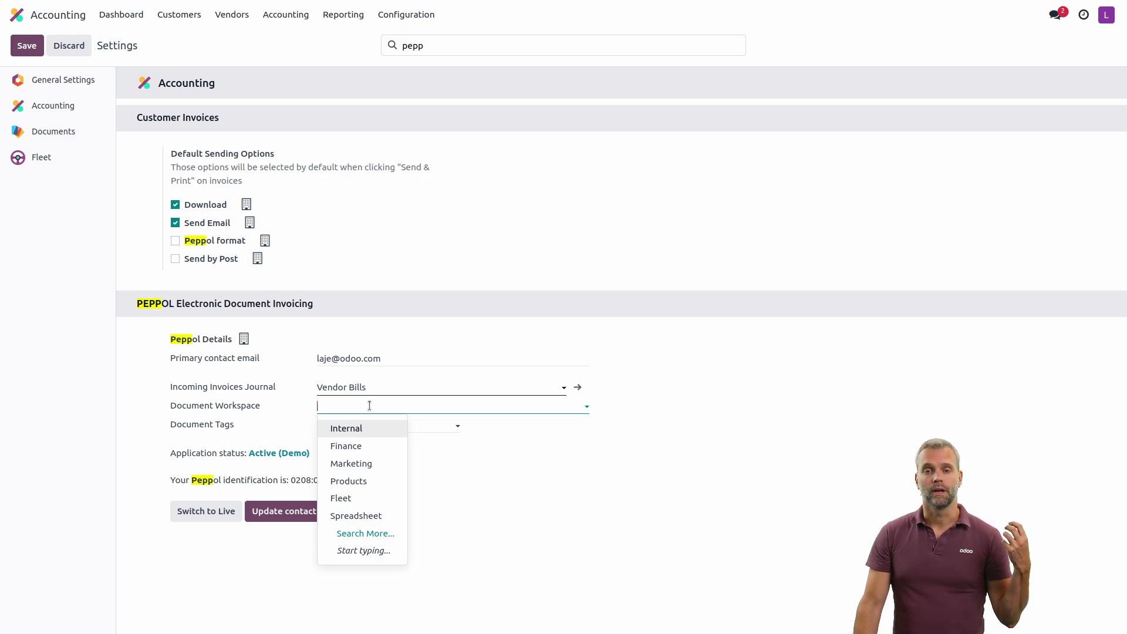
left_click(359, 447)
- Create a 'Peppol' document tag in the Documents category and save the settings
left_click(345, 425)
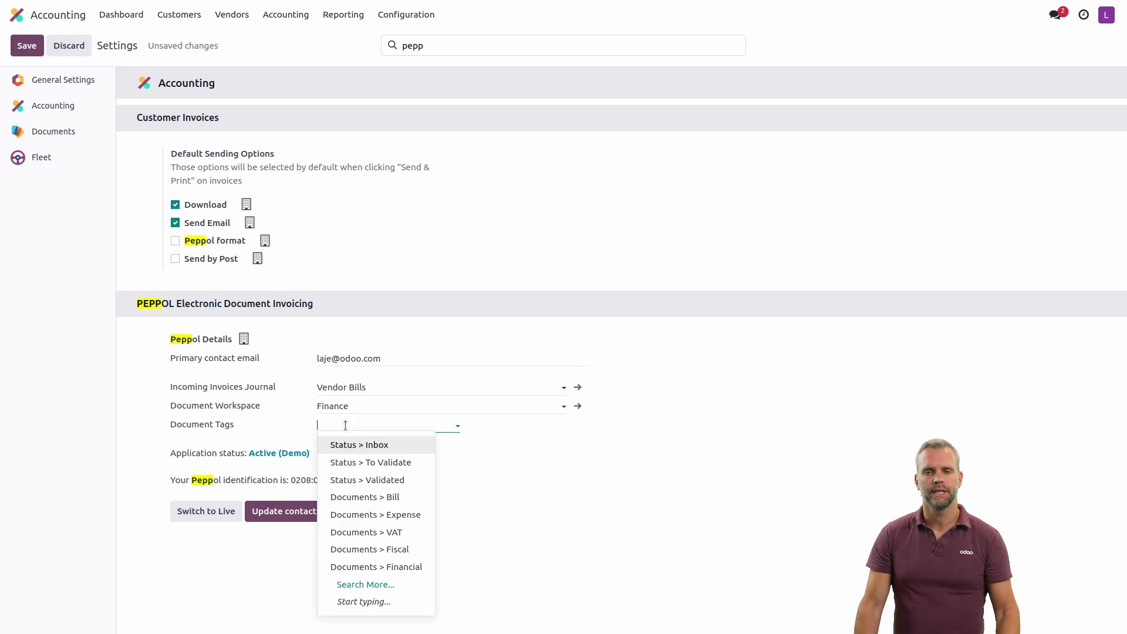
type("Peppol")
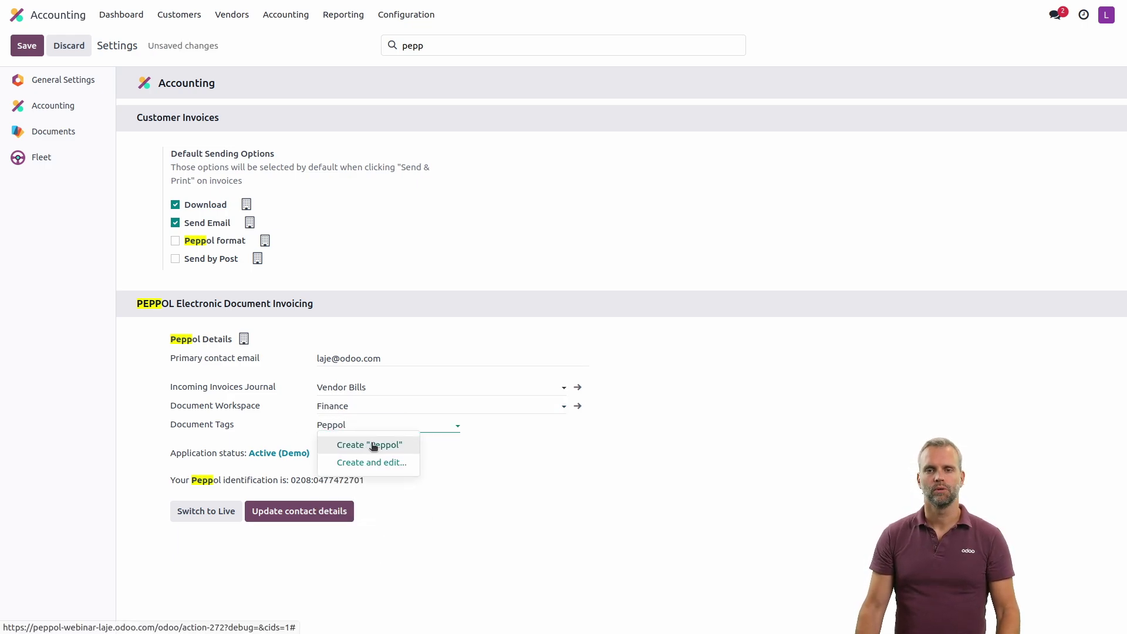
left_click(369, 445)
left_click(389, 342)
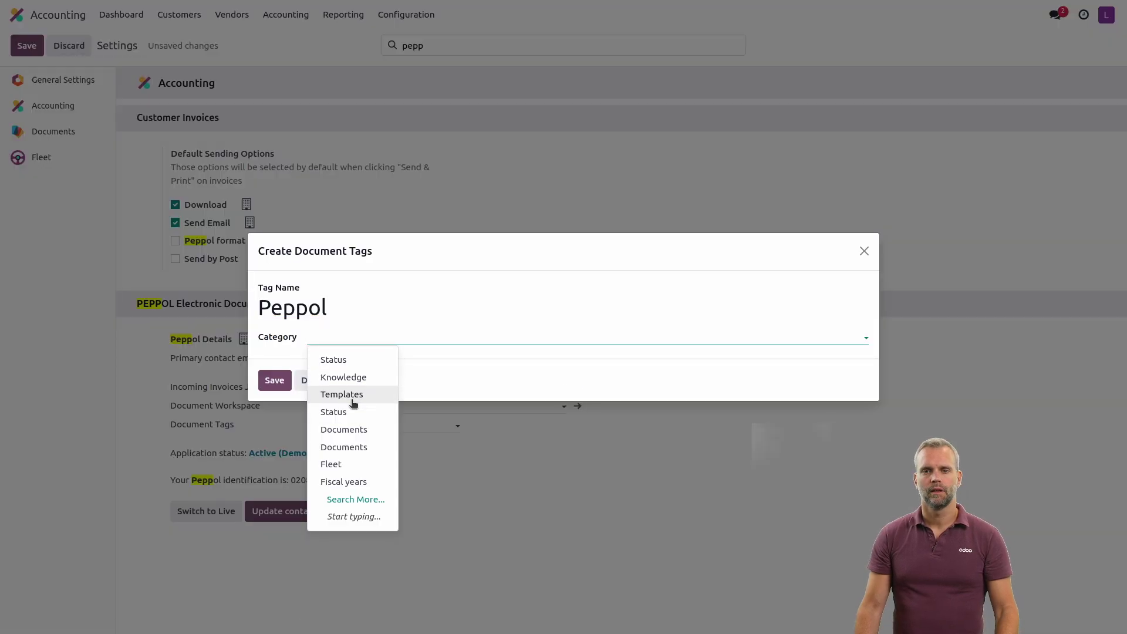
left_click(350, 431)
left_click(275, 380)
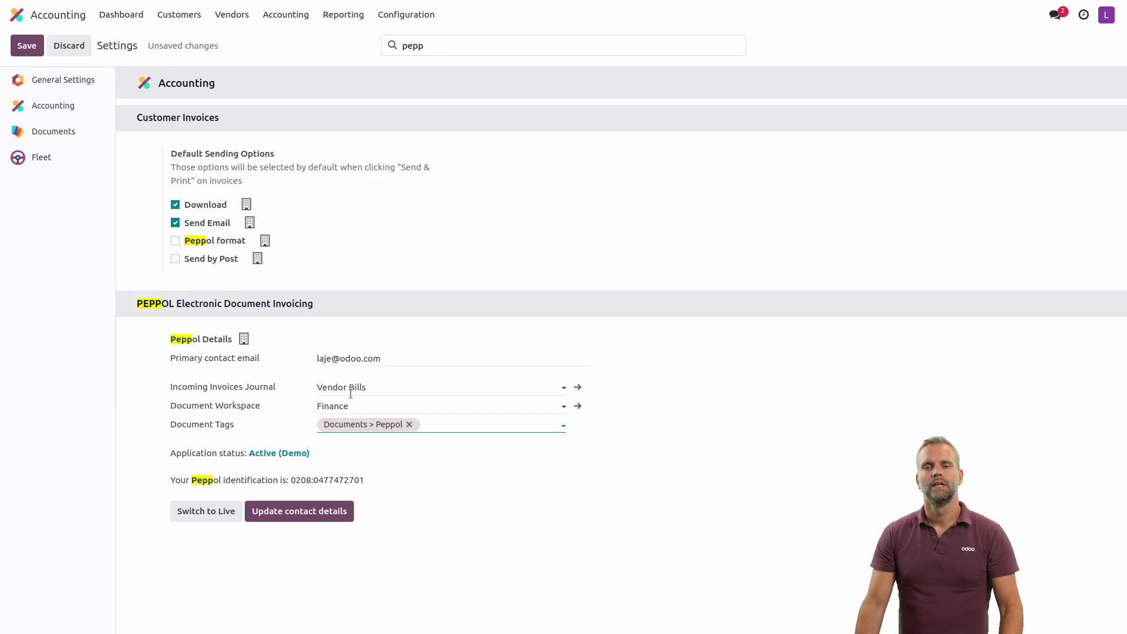
left_click(26, 45)
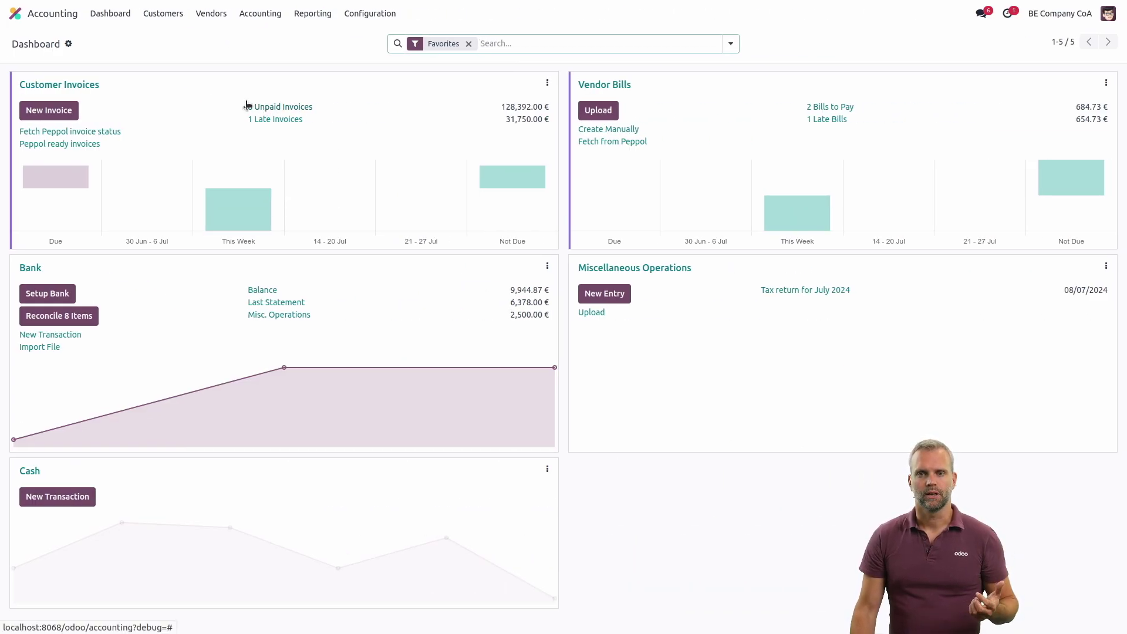
- Open LU Company's customer record on its Accounting tab and view the e-invoicing formats
left_click(167, 19)
left_click(185, 99)
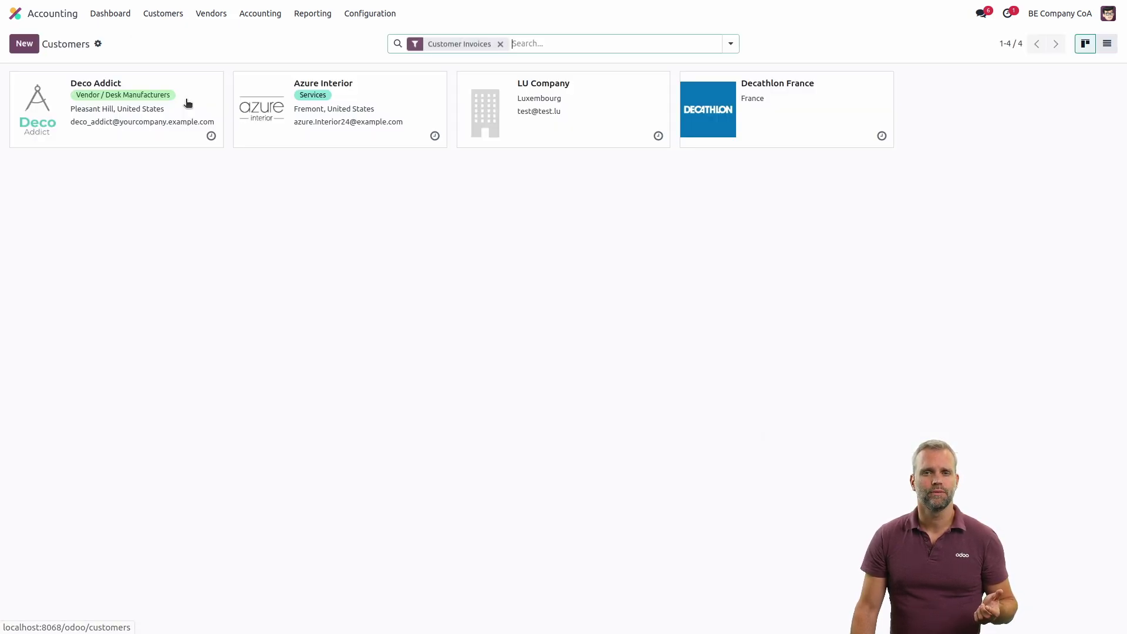
left_click(582, 146)
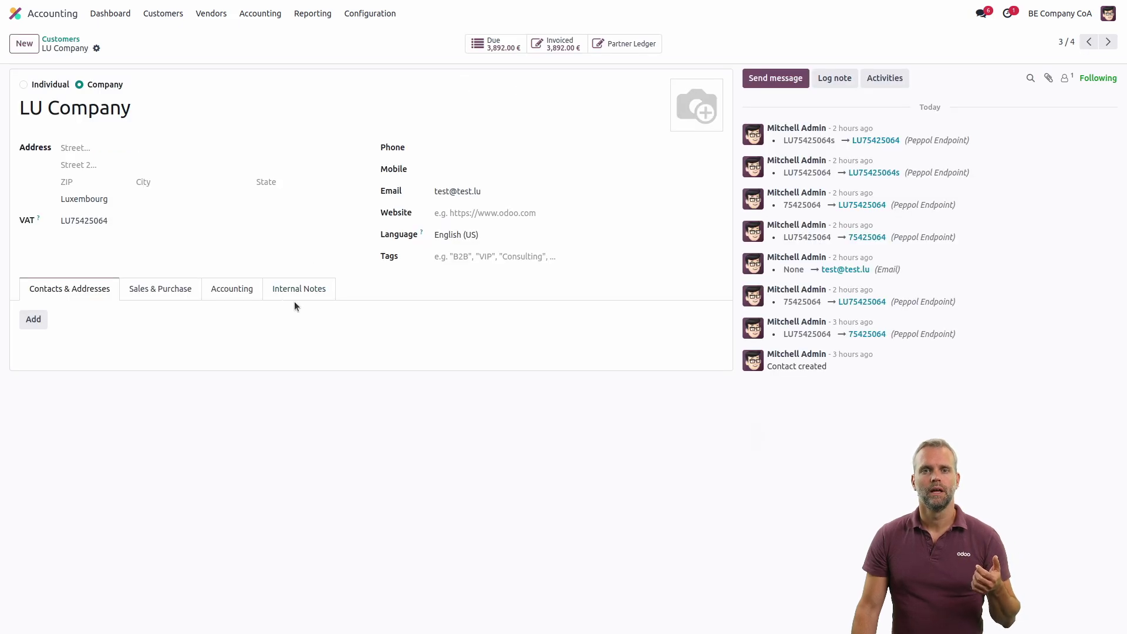
left_click(233, 290)
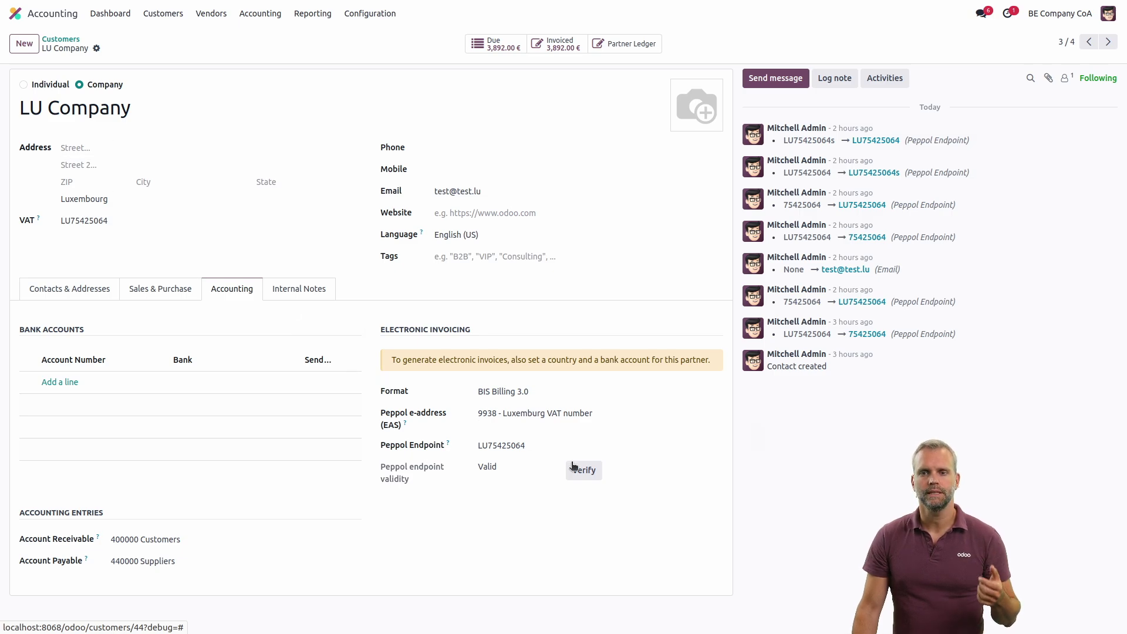
left_click(533, 392)
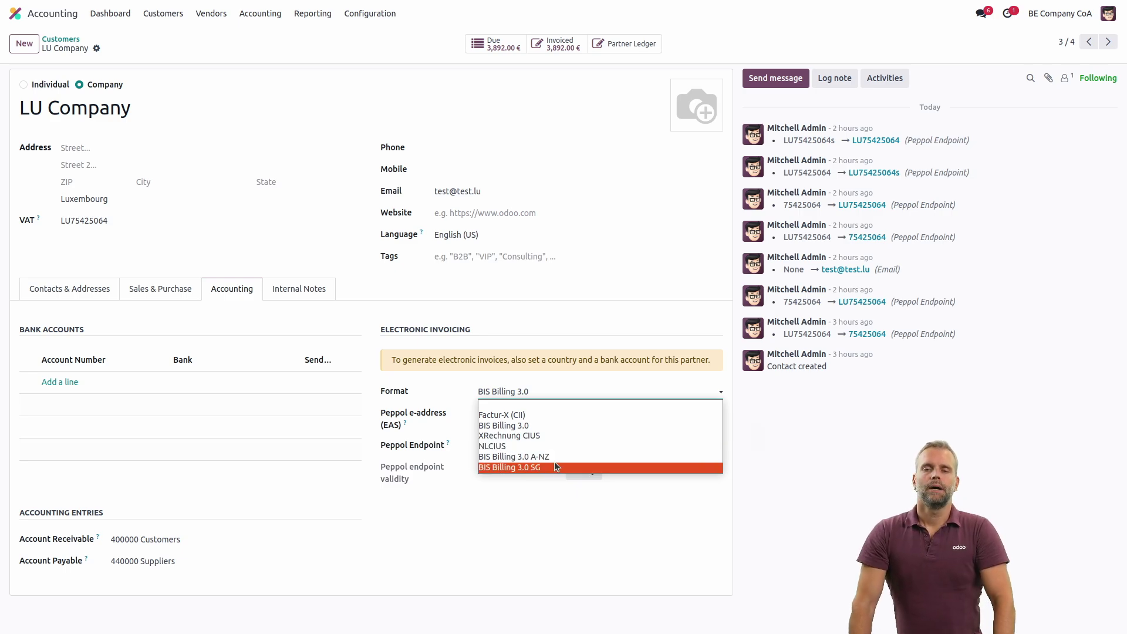
- Keep BIS Billing 3.0 as LU Company's format and return to the Customers overview
left_click(542, 425)
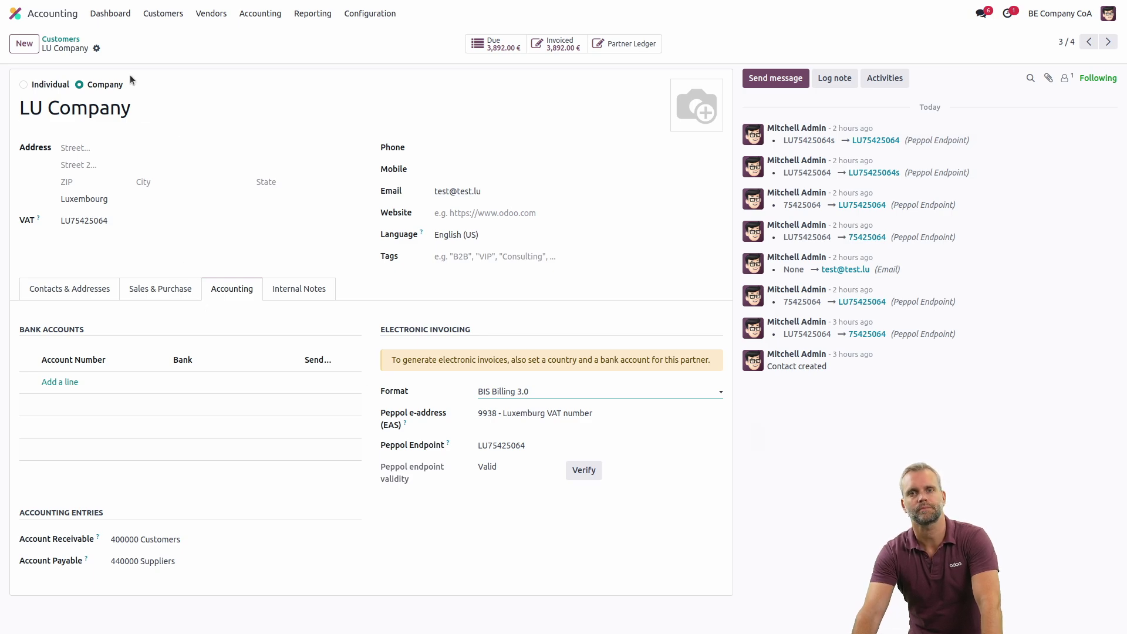
left_click(61, 39)
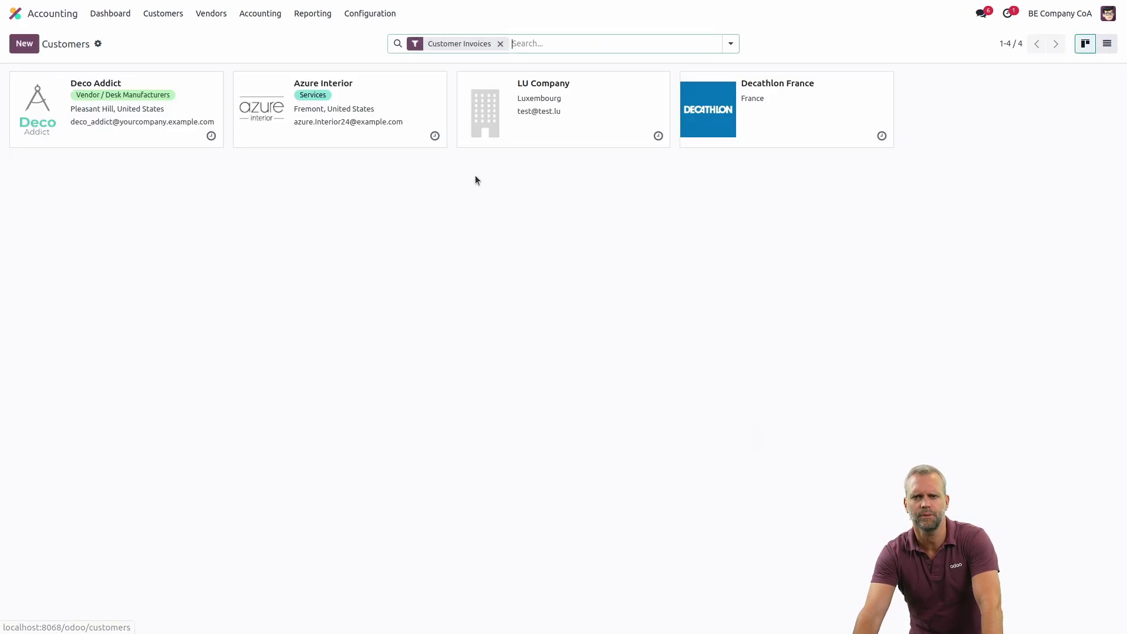
- Switch the customers to list view and check the available optional columns
left_click(1107, 44)
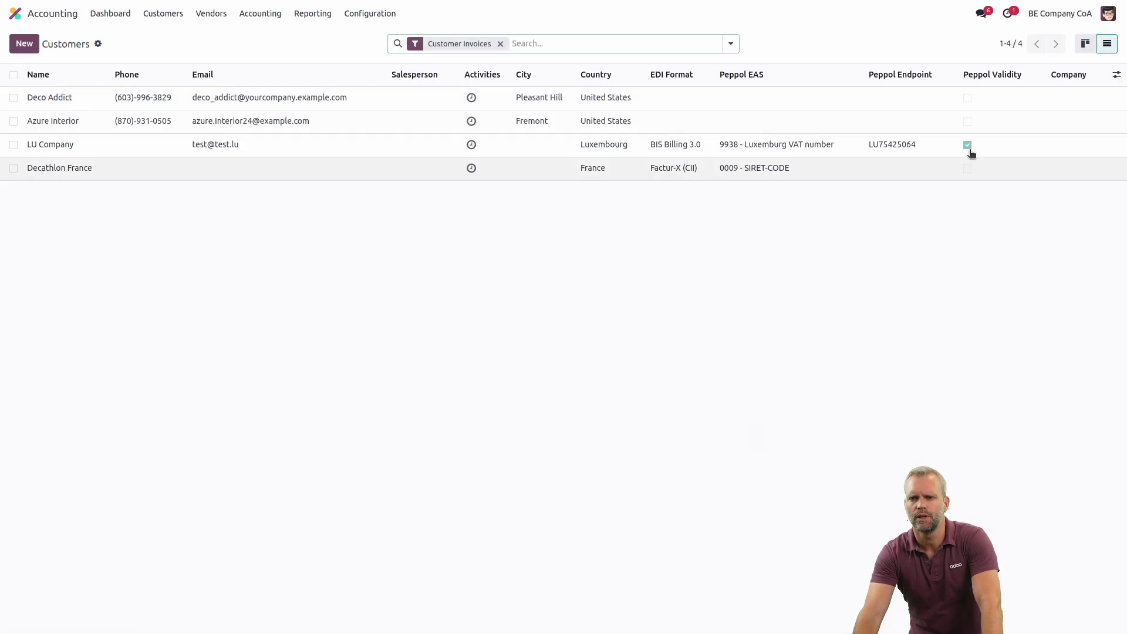
left_click(1116, 75)
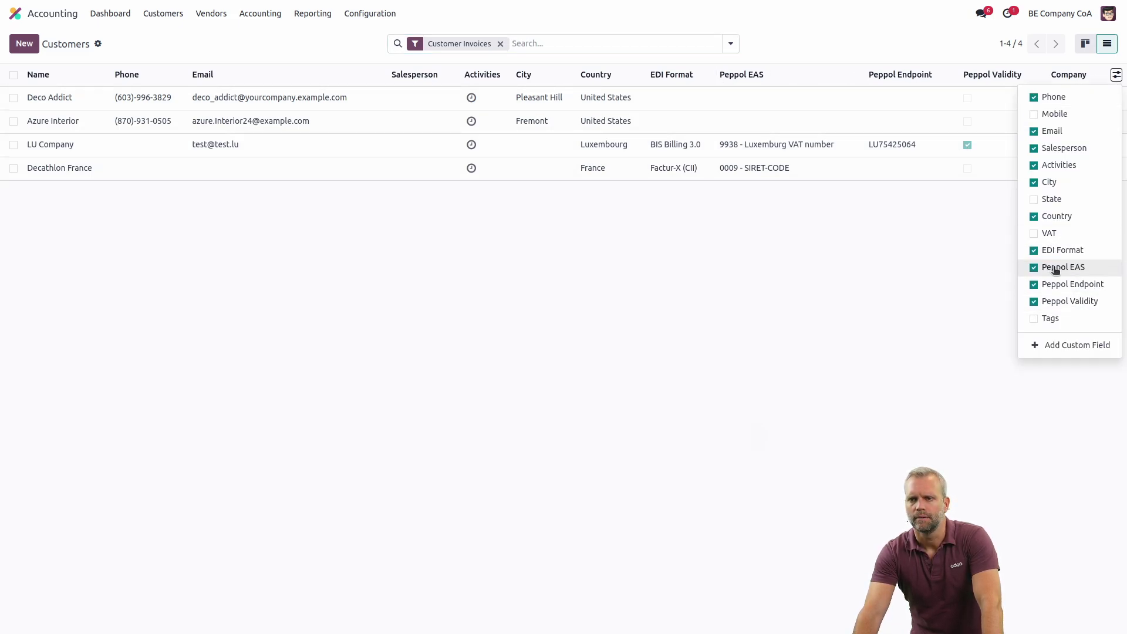
left_click(950, 316)
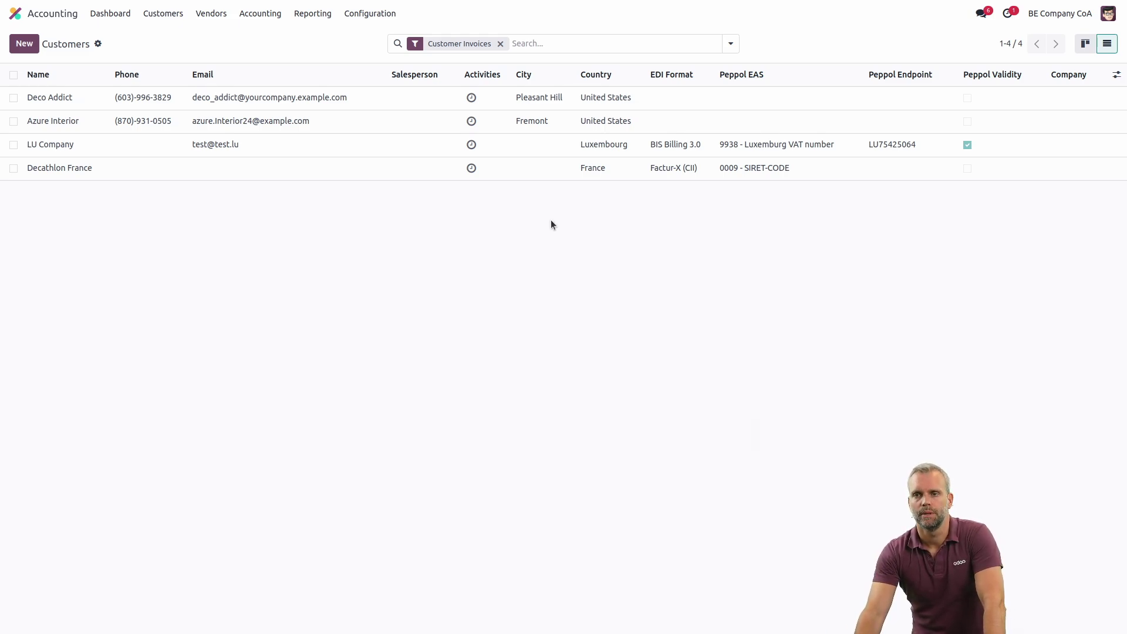
- Select all four customers and run Verify Peppol on them
left_click(13, 75)
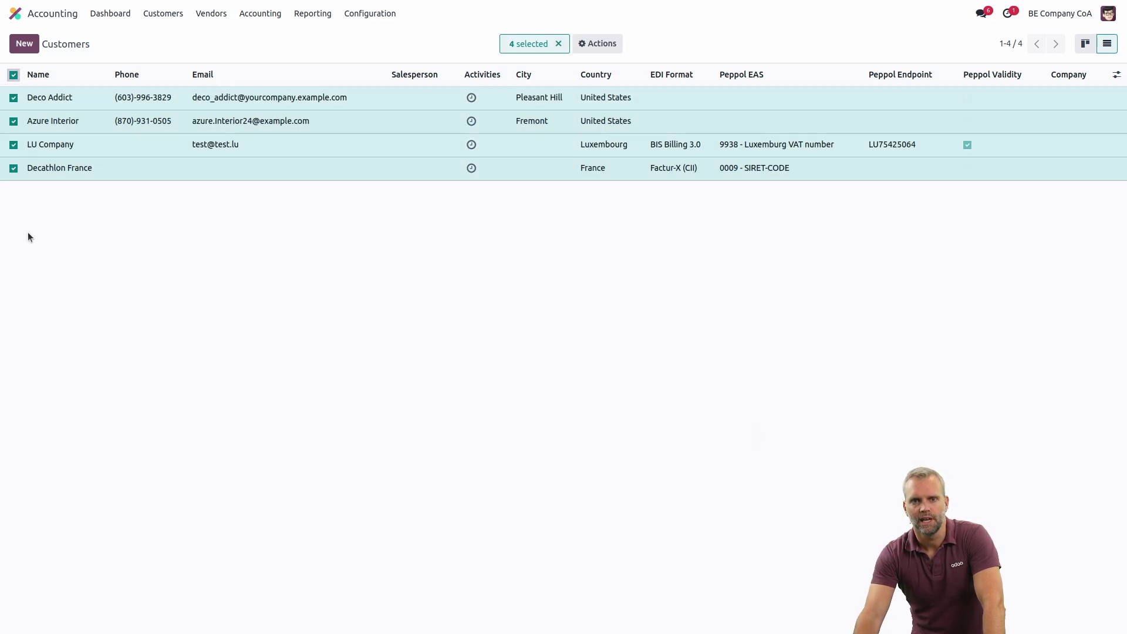
left_click(597, 43)
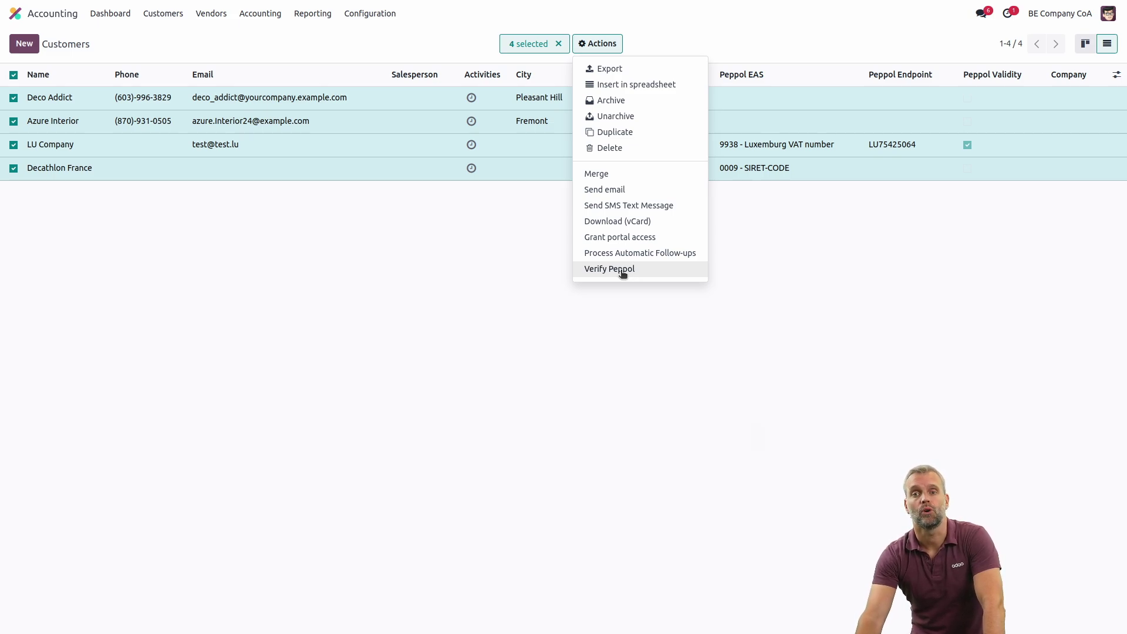
left_click(622, 271)
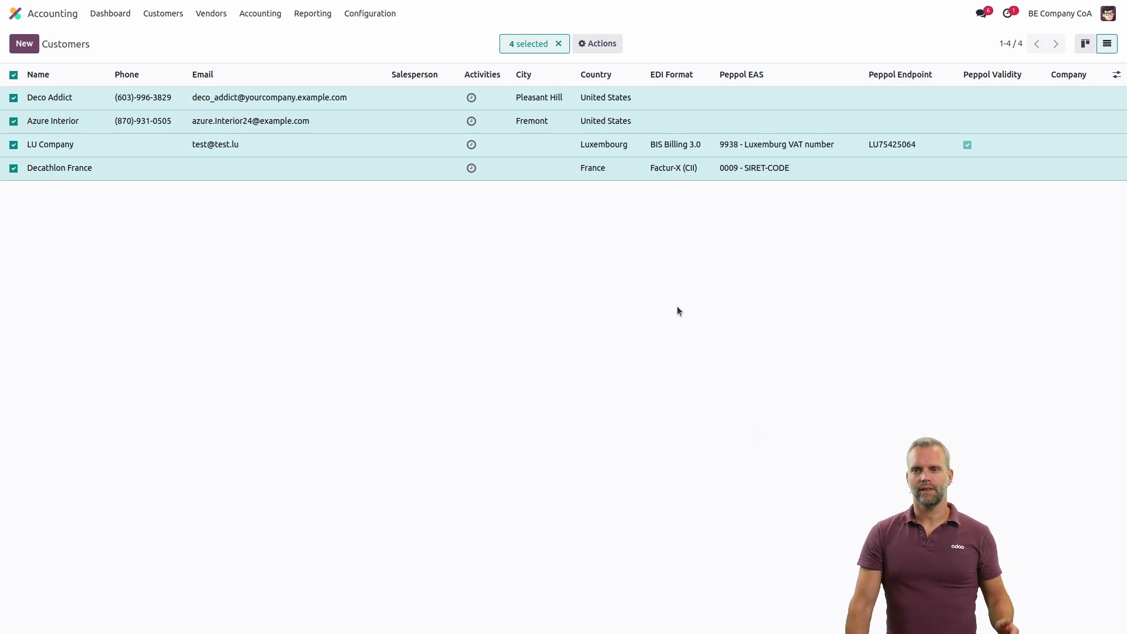
left_click(148, 16)
left_click(158, 35)
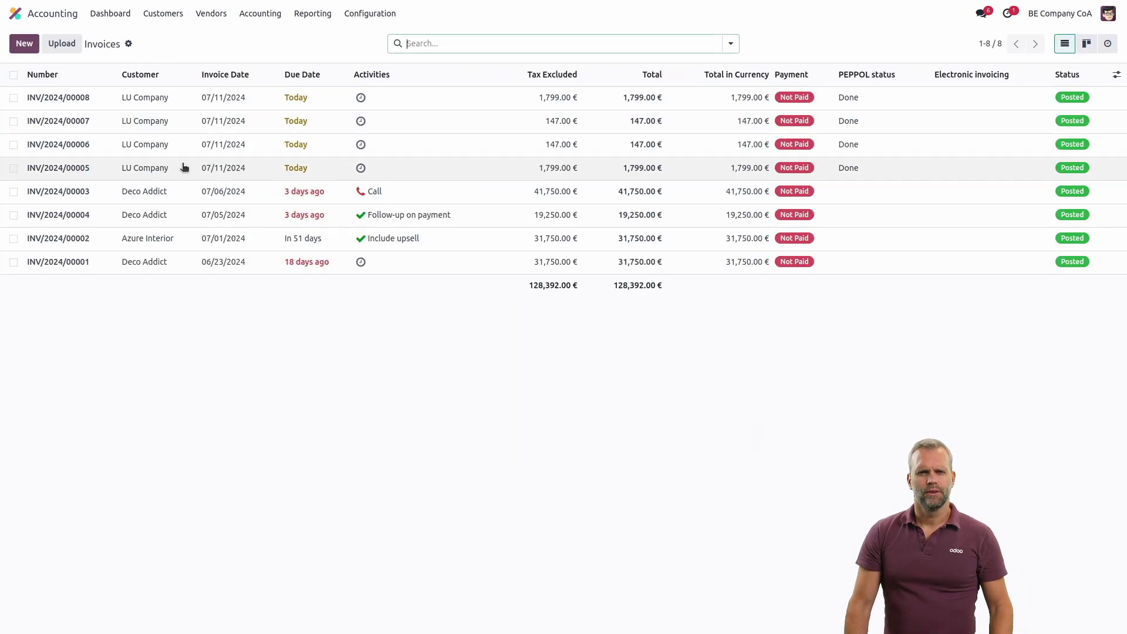
key("alt+c")
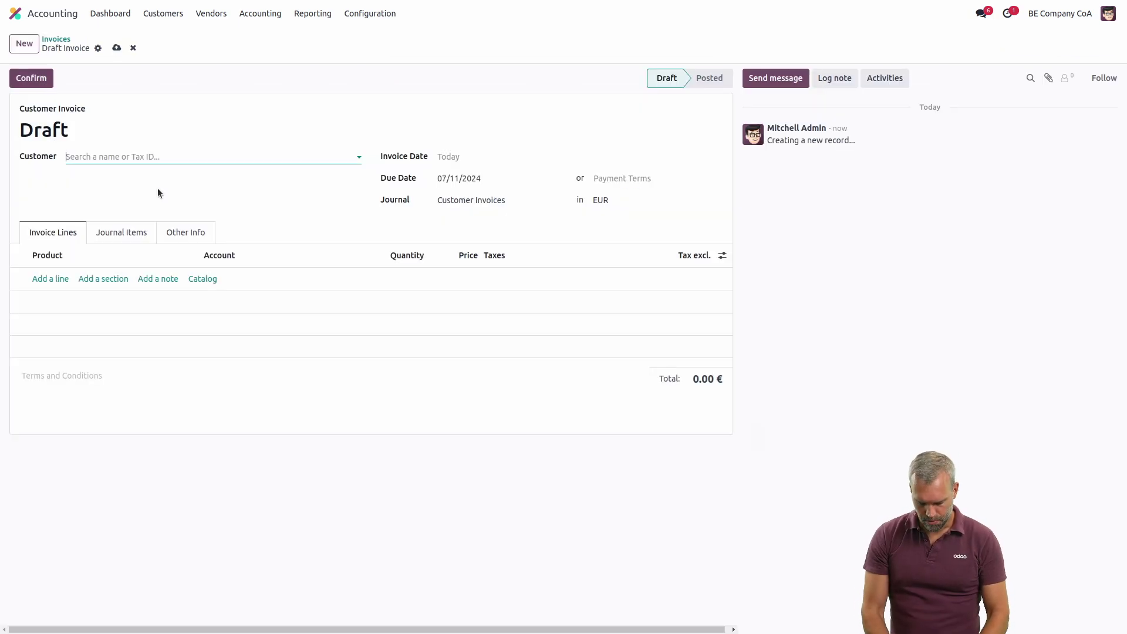
type("LU")
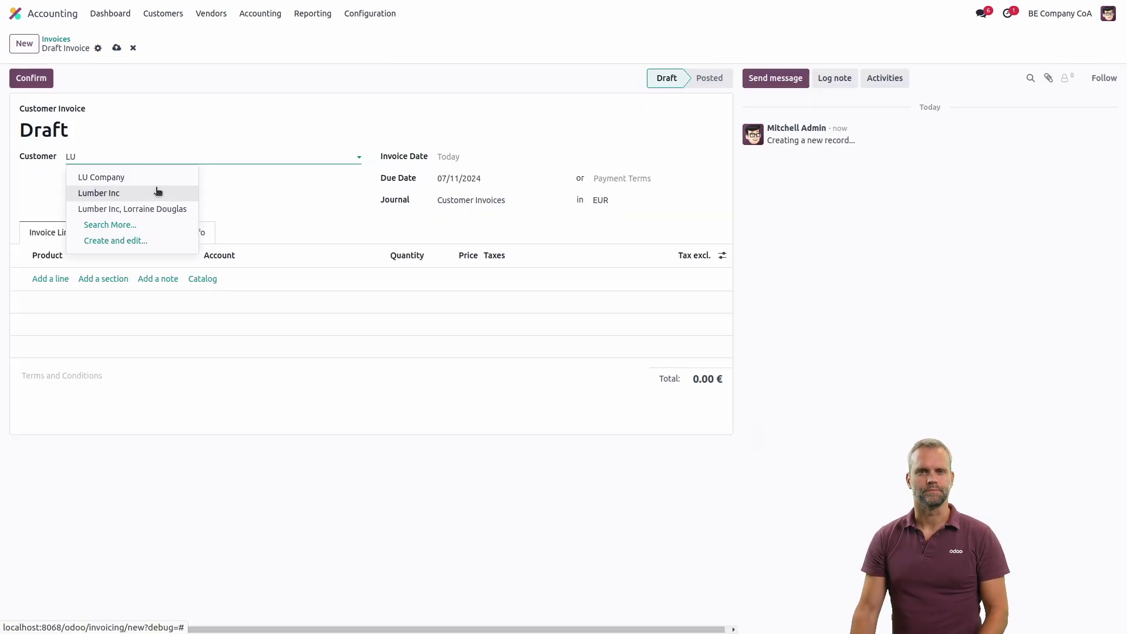
left_click(148, 176)
left_click(47, 279)
left_click(59, 278)
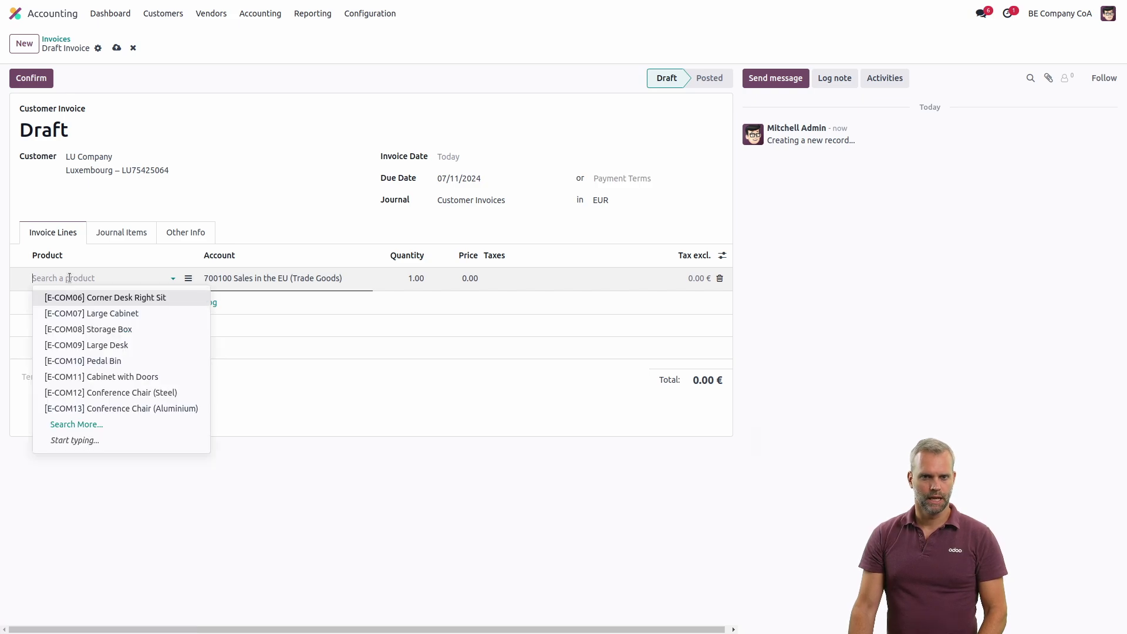
left_click(103, 361)
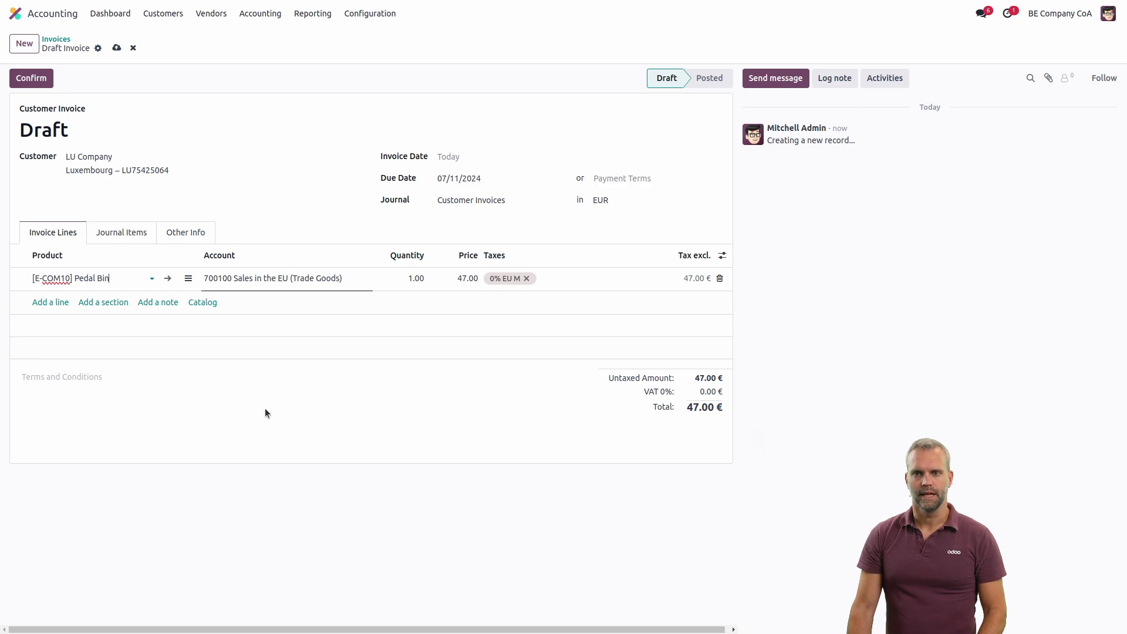
left_click(31, 78)
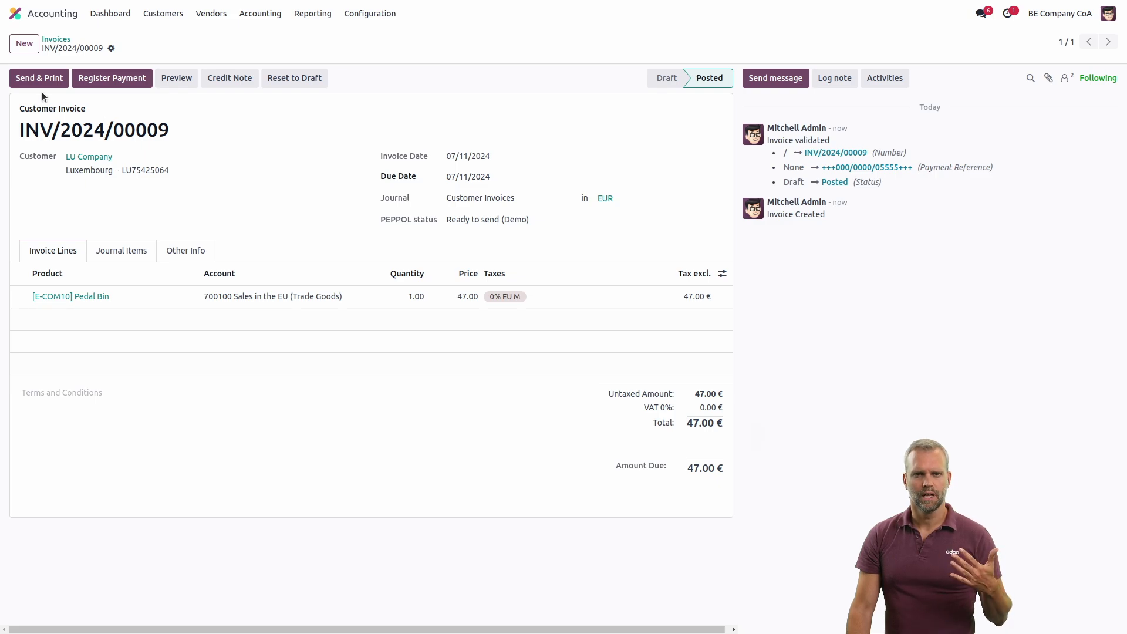
- Send INV/2024/00009 to LU Company via PEPPOL and check the chatter confirmation
left_click(41, 85)
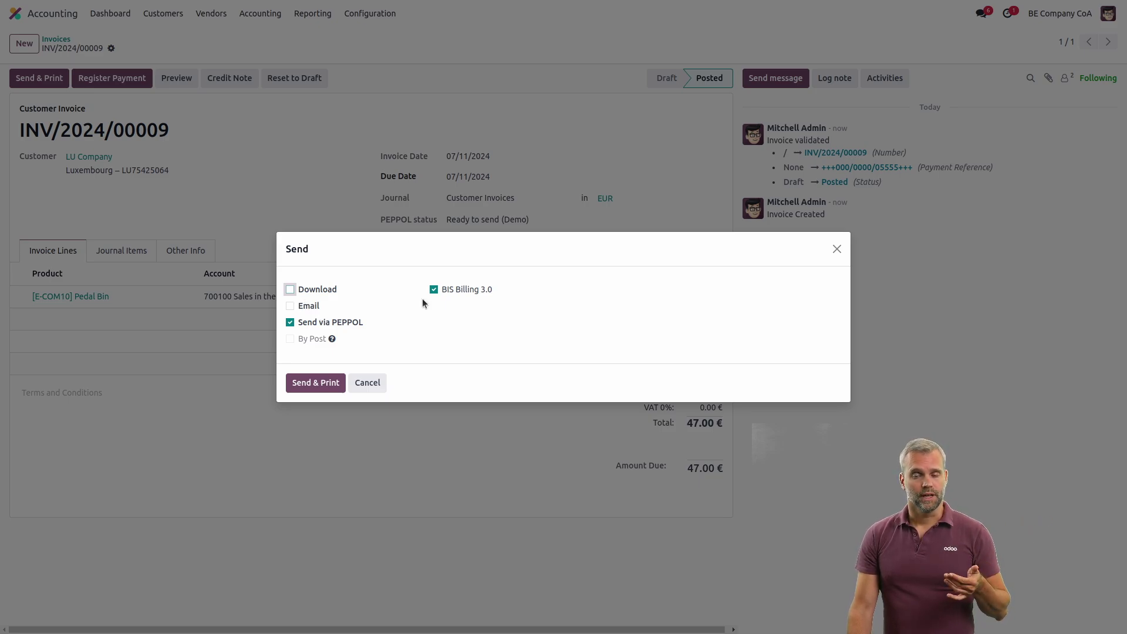
left_click(328, 384)
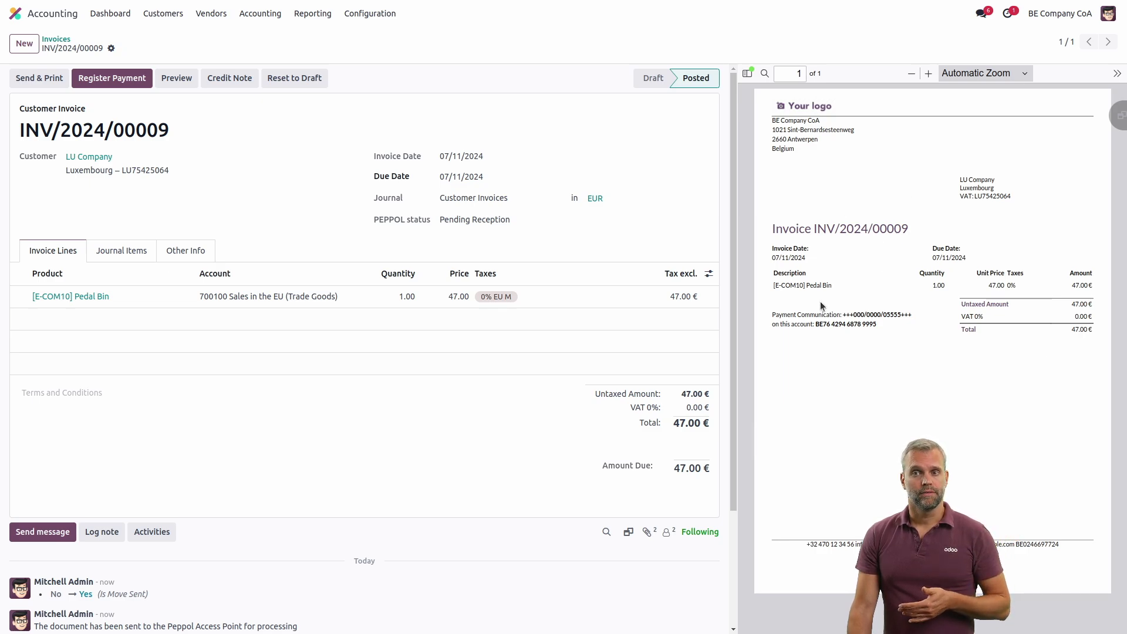
scroll(410, 347, "down", 5)
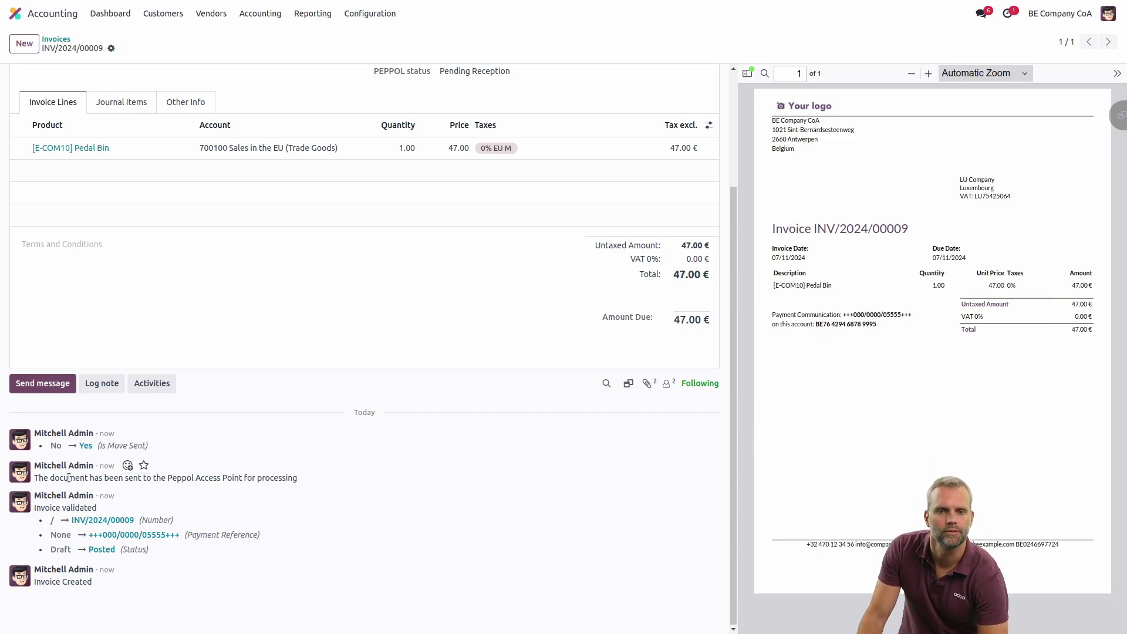
left_click_drag(68, 477, 292, 483)
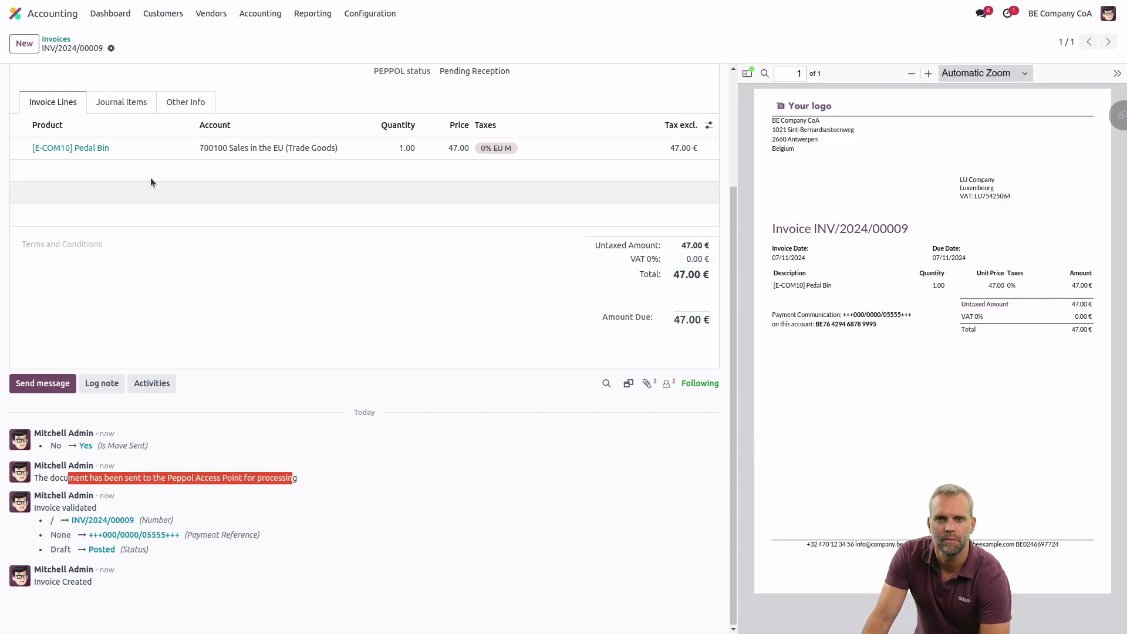
- Review INV/2024/00009 as Pending Reception in the invoice list, then go to the Accounting dashboard
left_click(58, 39)
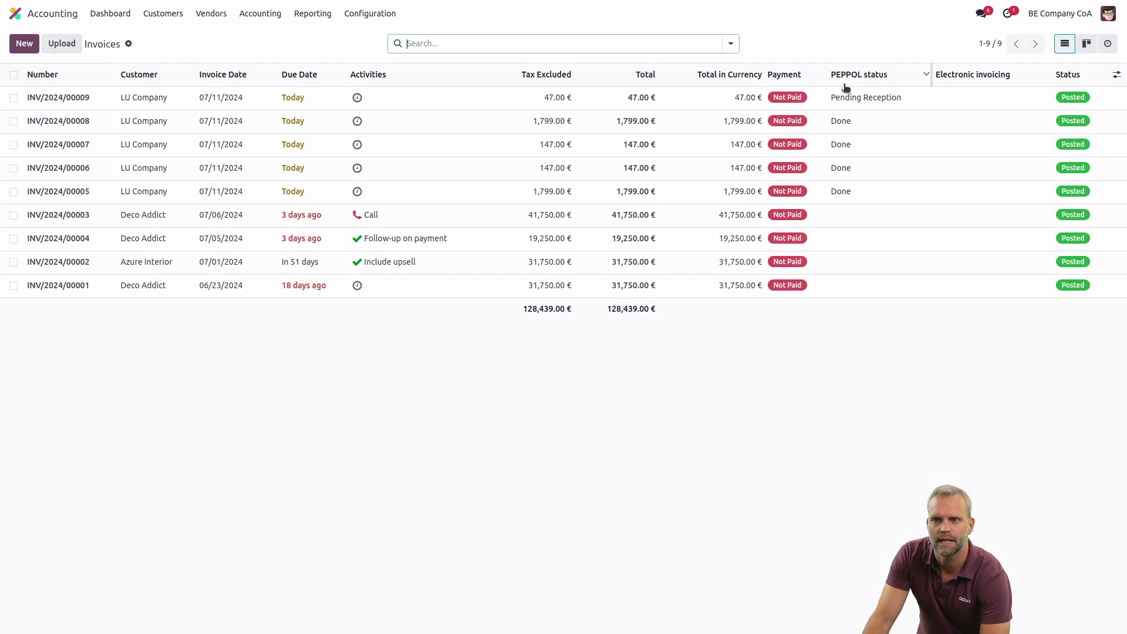
left_click(1117, 75)
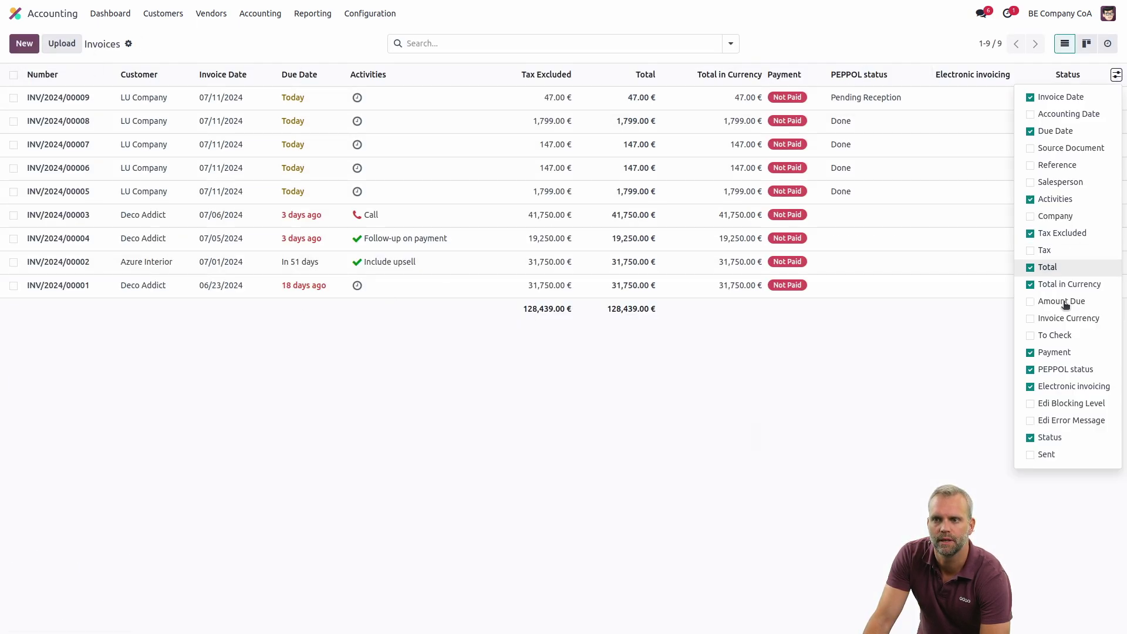
left_click(888, 433)
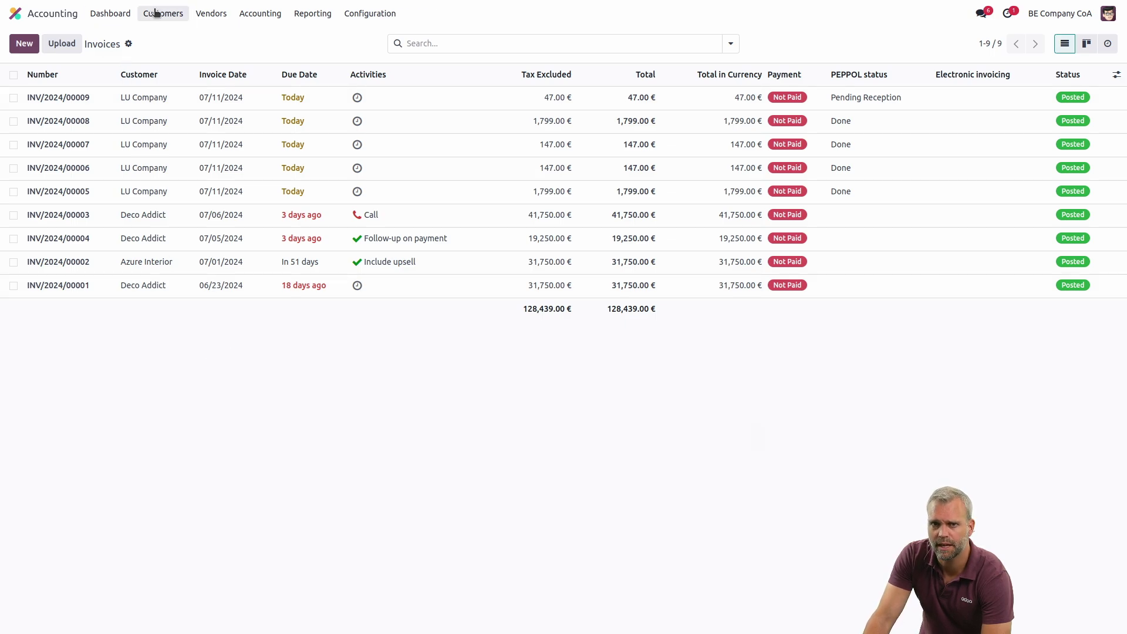
left_click(111, 13)
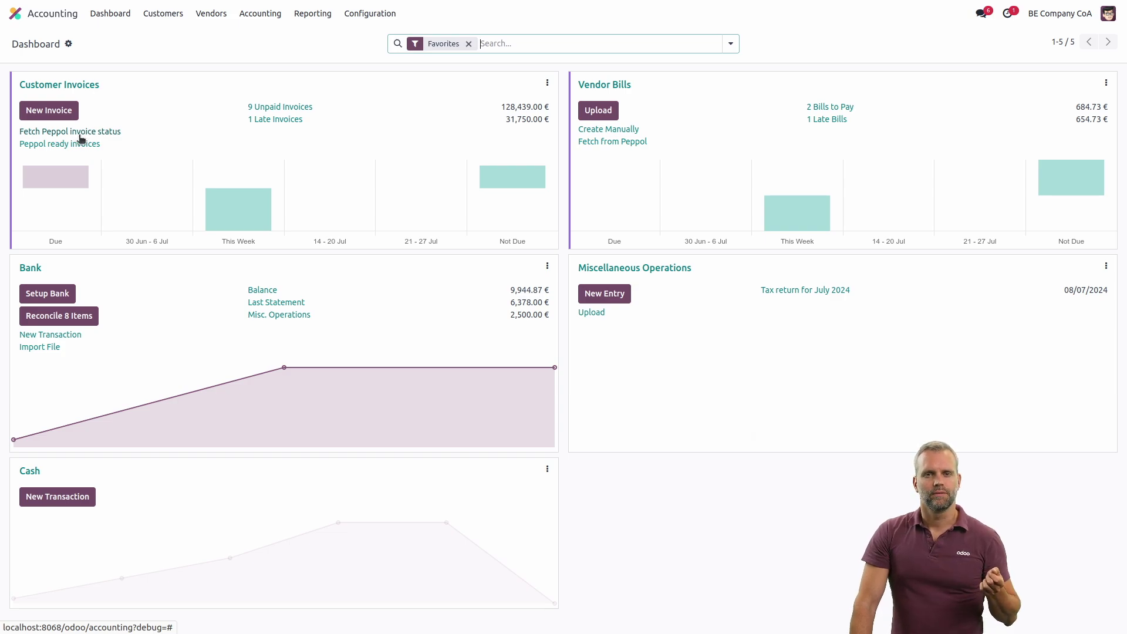
- Refresh the Peppol status so INV/2024/00009 reads Done, then switch to LU Company
left_click(81, 138)
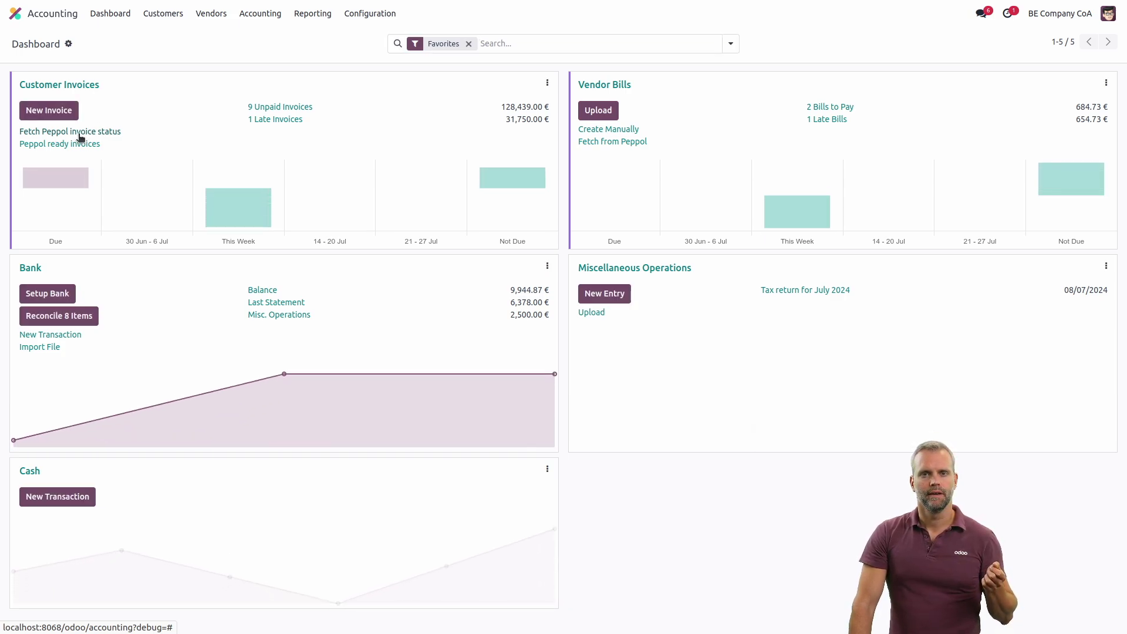
left_click(96, 85)
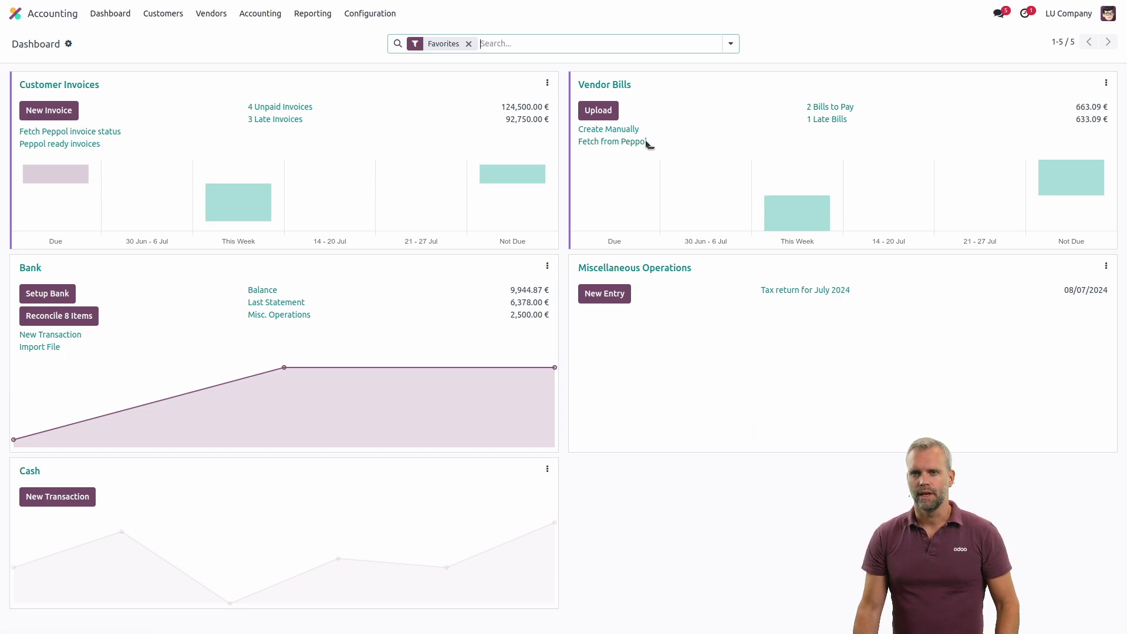
- Fetch incoming Peppol bills and open the 47.00 € draft bill from BE Company CoA
left_click(627, 142)
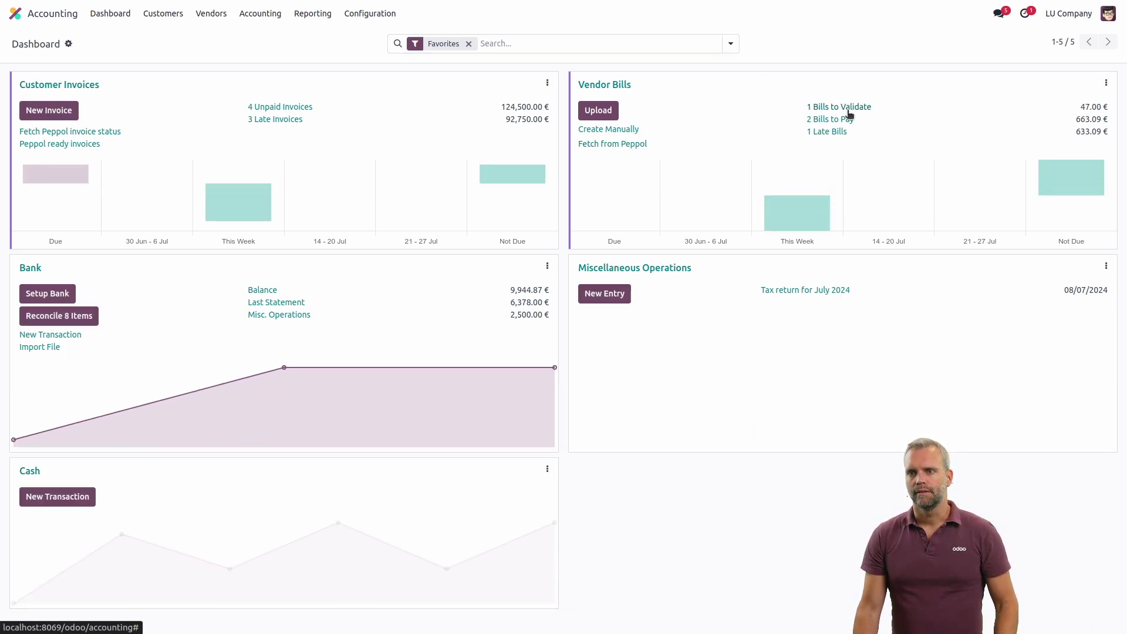
left_click(624, 85)
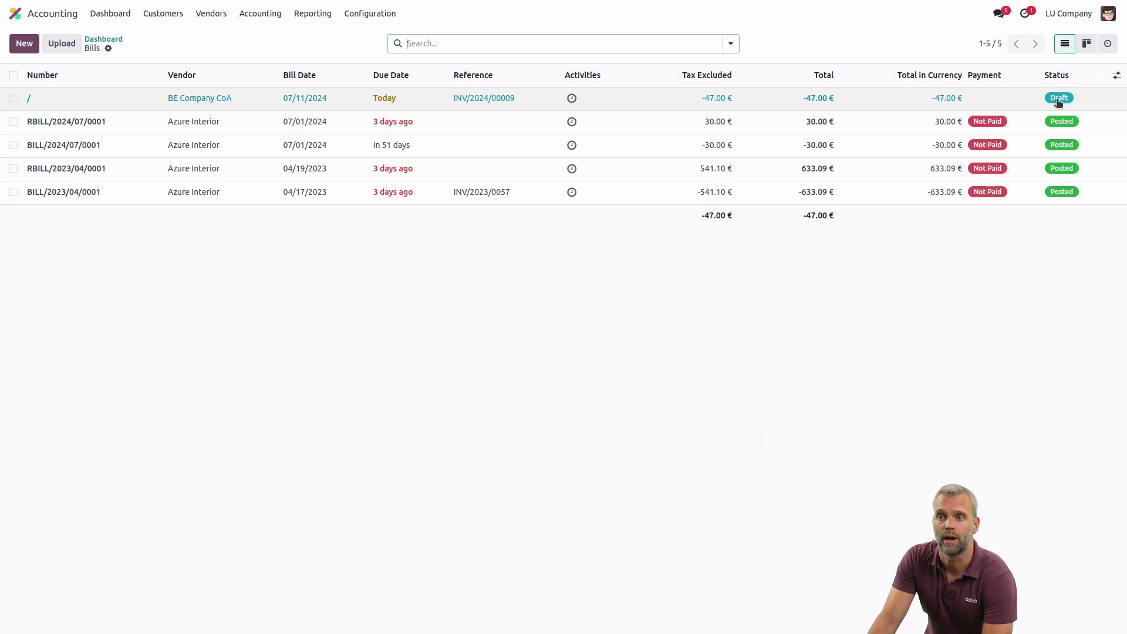
left_click(523, 99)
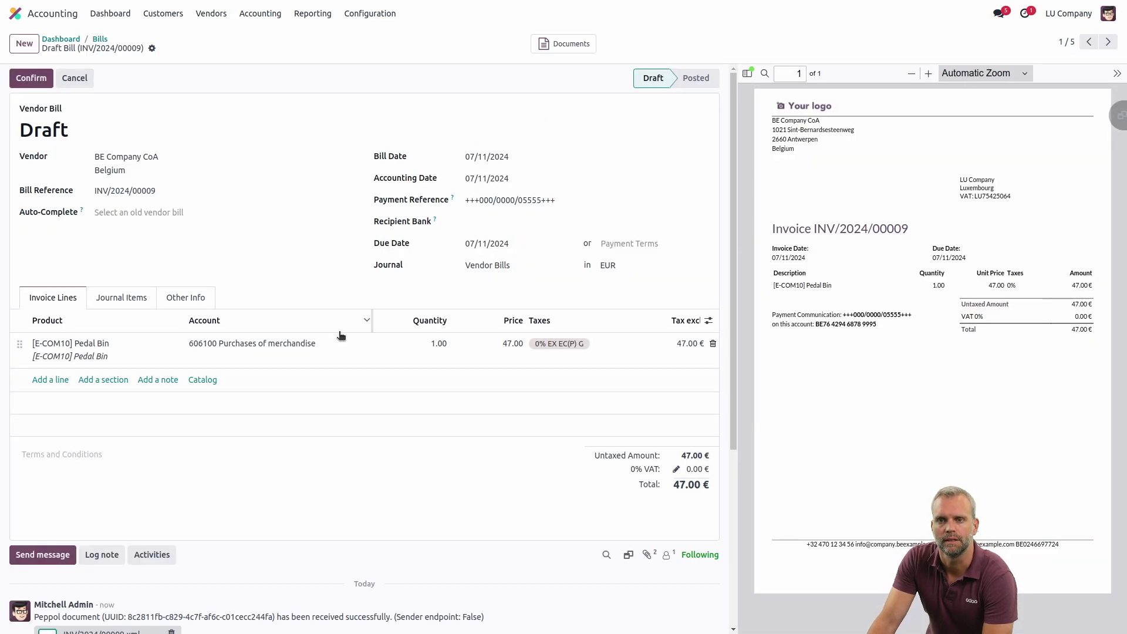
scroll(319, 340, "down", 5)
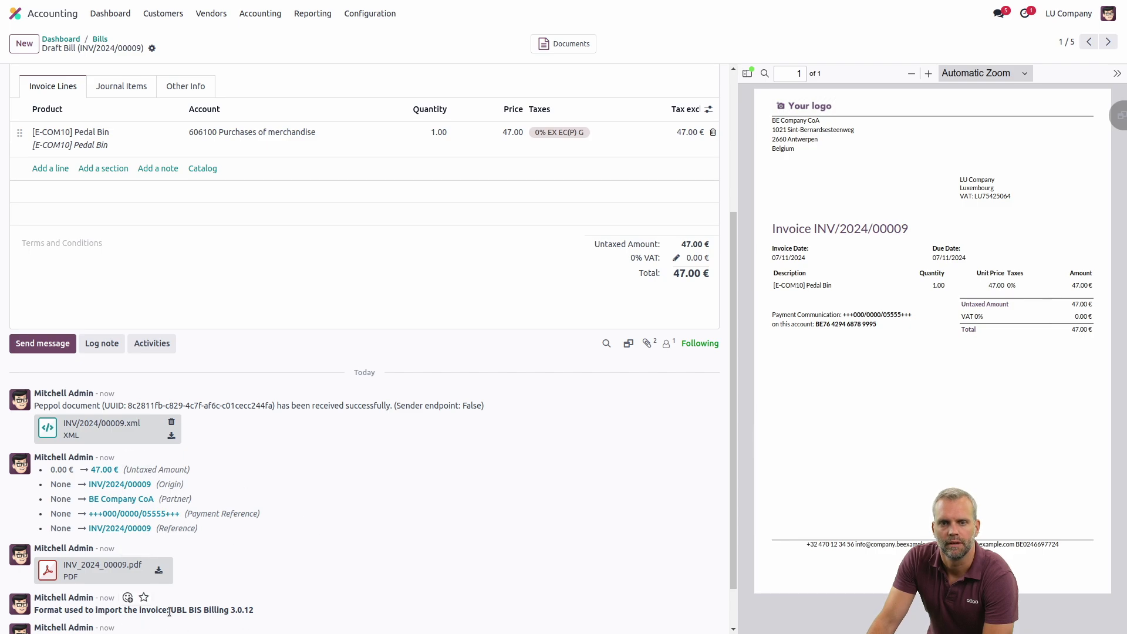
left_click_drag(169, 611, 242, 611)
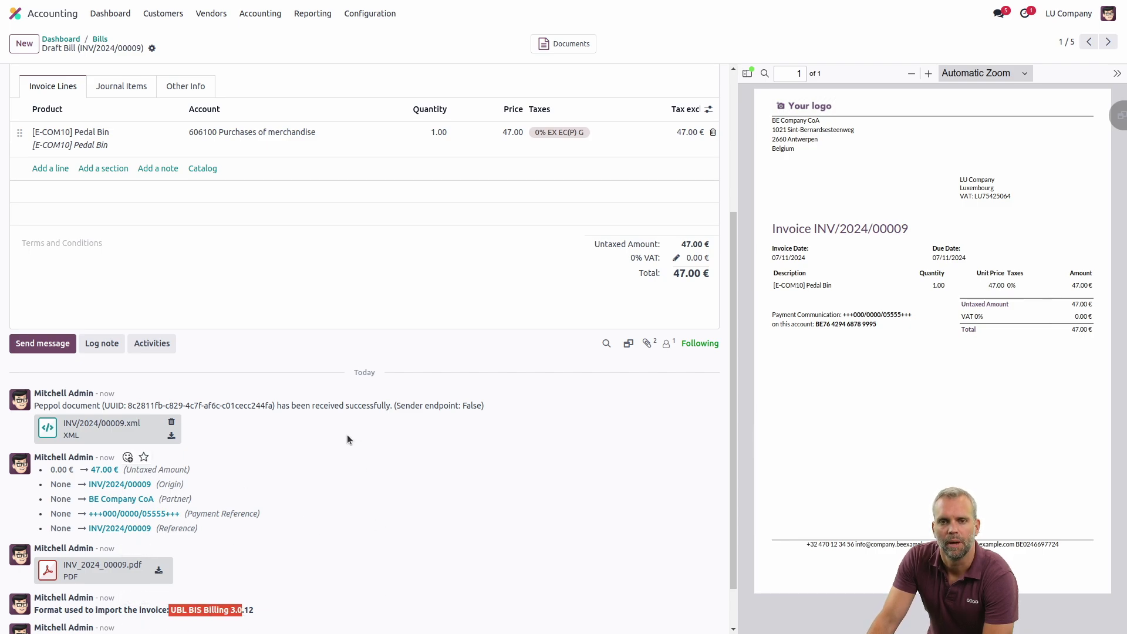
scroll(327, 452, "up", 3)
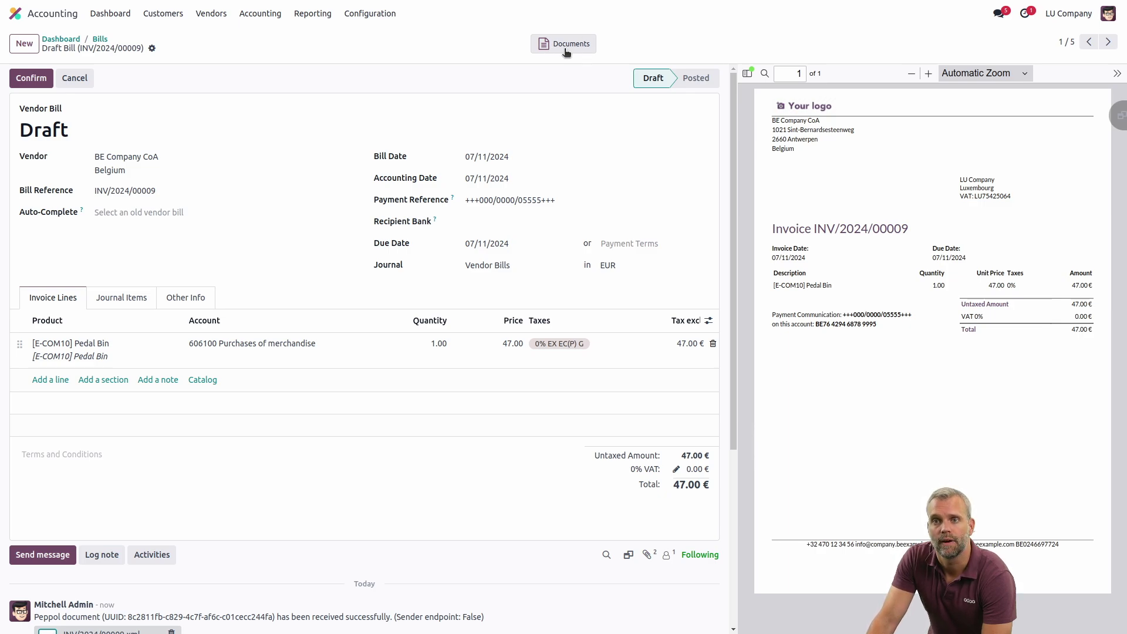
- Preview the bill's INV/2024/00009 Peppol document, then return to the Accounting dashboard
left_click(573, 44)
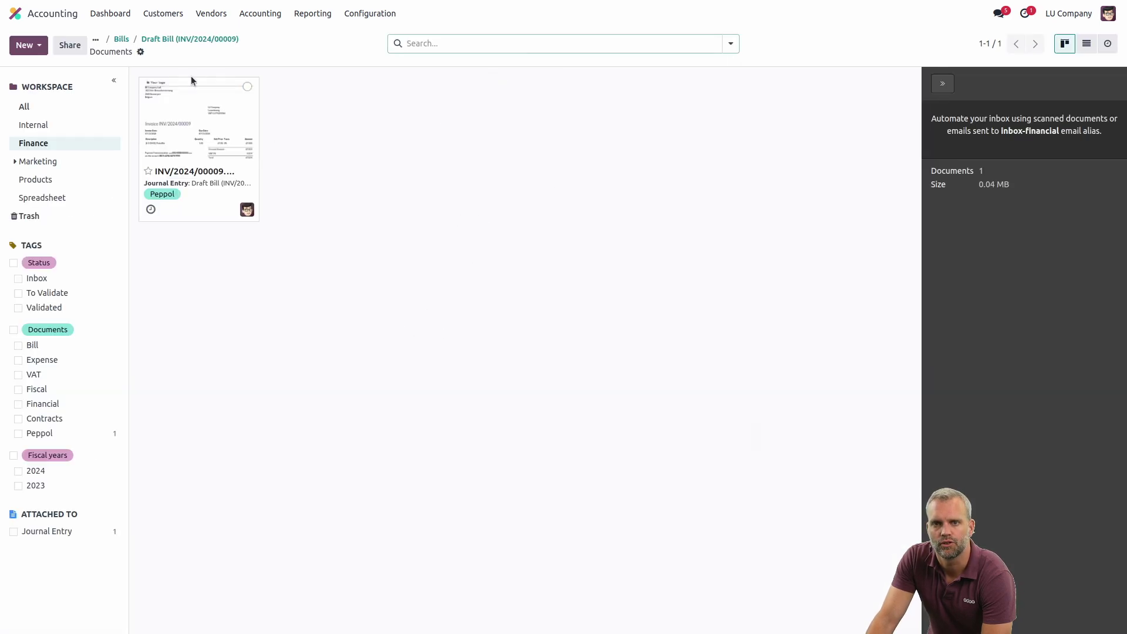
left_click(205, 109)
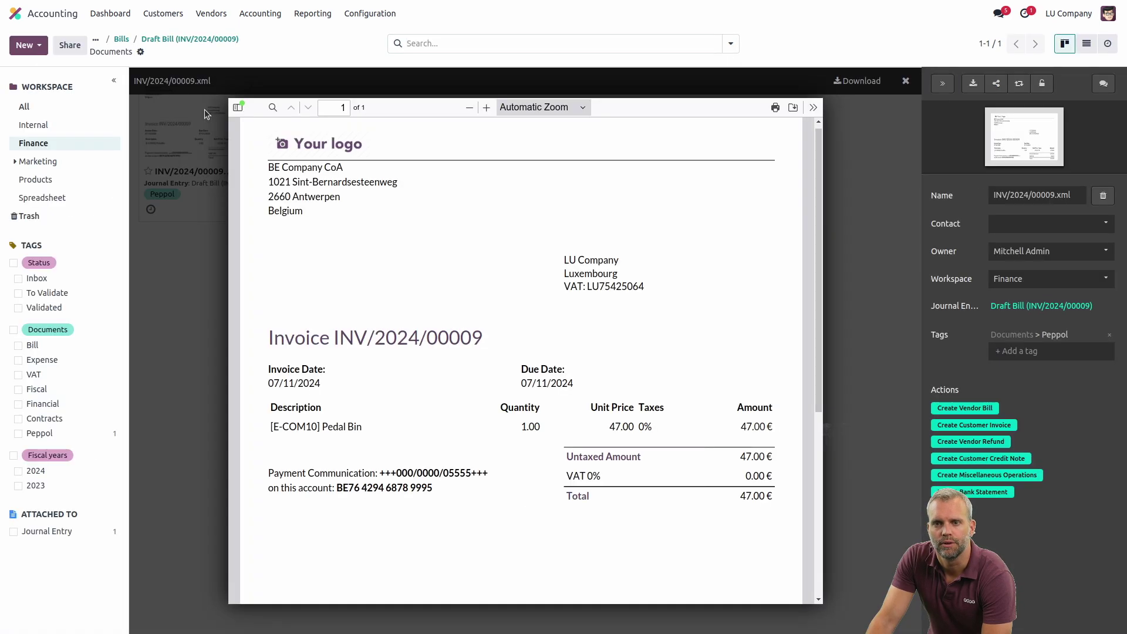
left_click(907, 83)
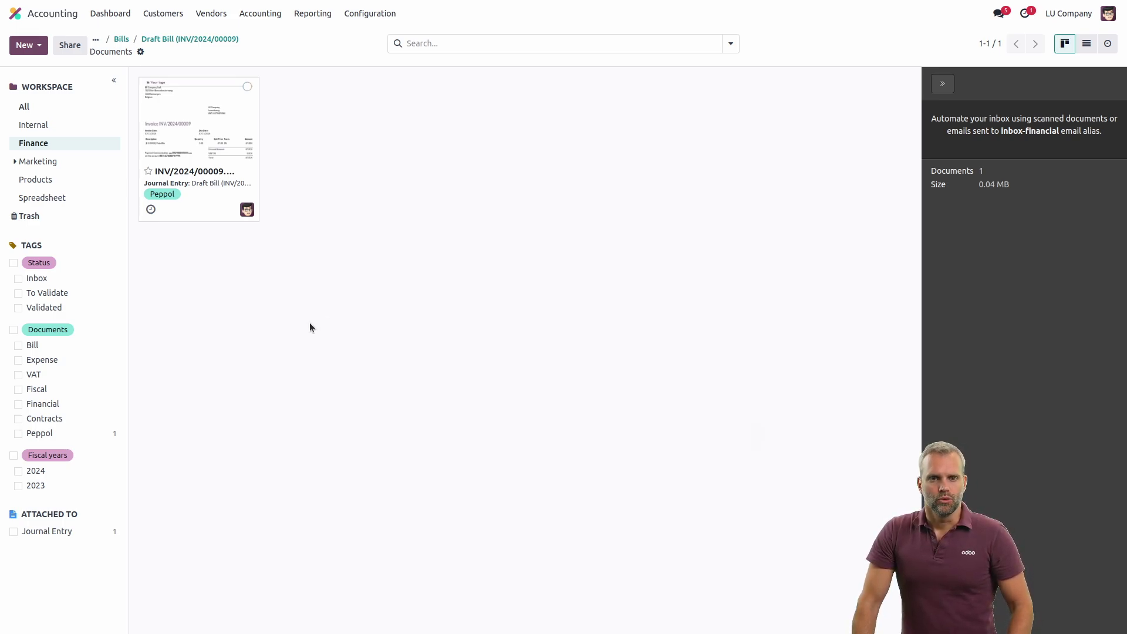
left_click(110, 13)
mouse_move(273, 181)
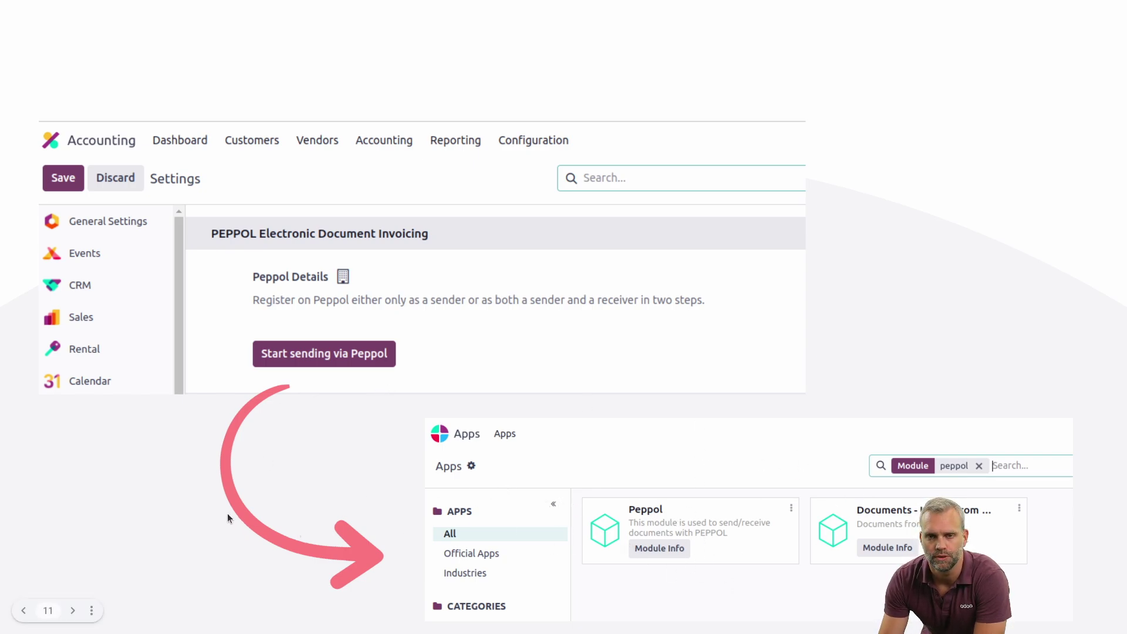
- Advance from slide 11 to slide 12, the annotated Send via Peppol registration form
key("Right")
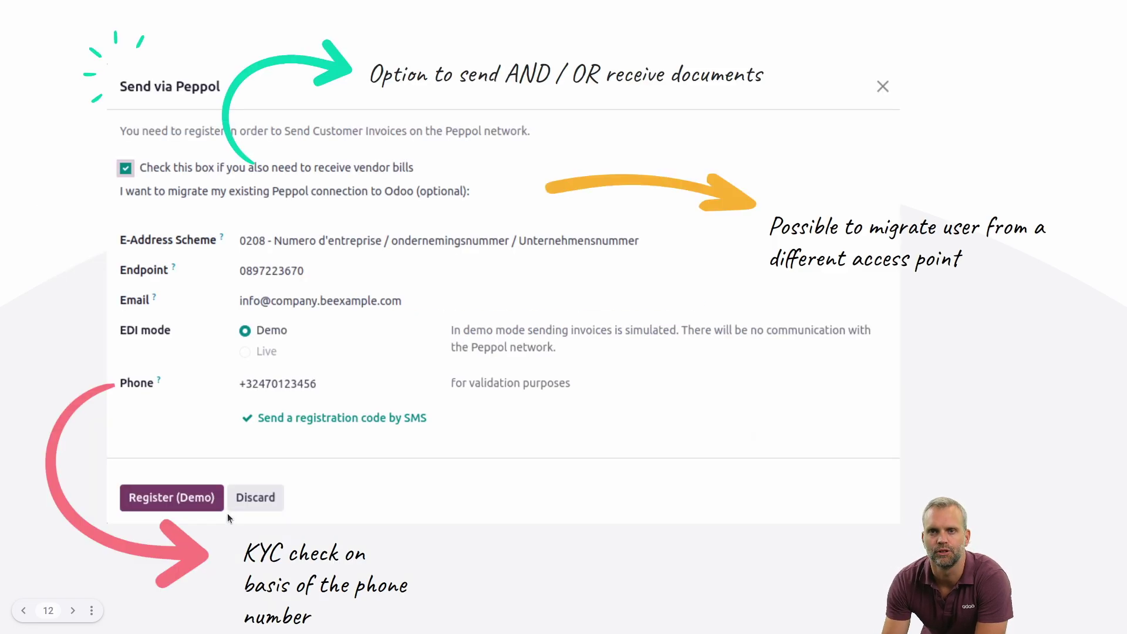